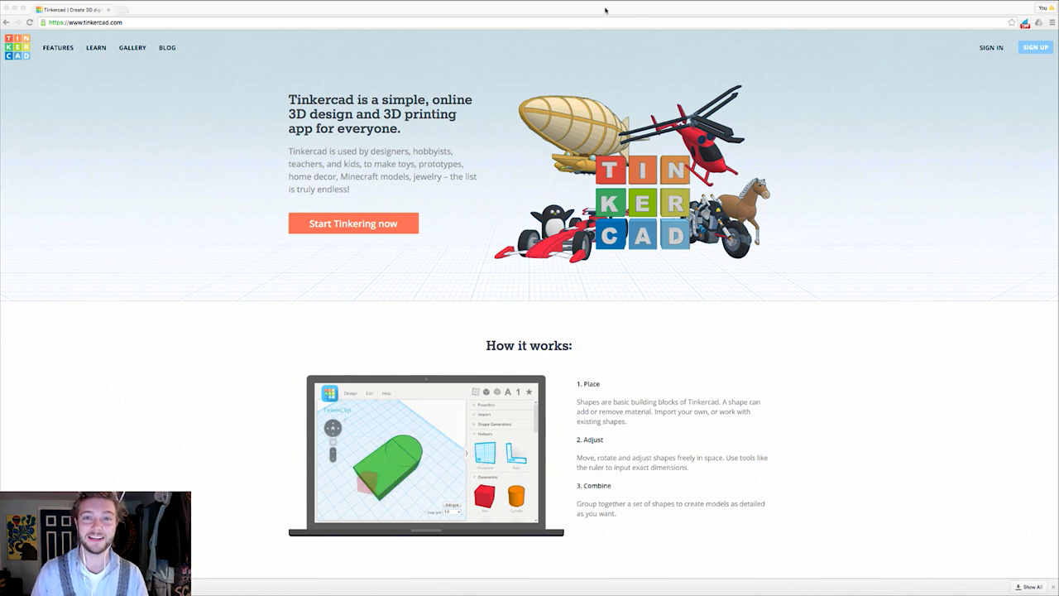
Step: Sign in to Tinkercad with the account e-mail and password, then dismiss the stay-signed-in prompt
click(980, 76)
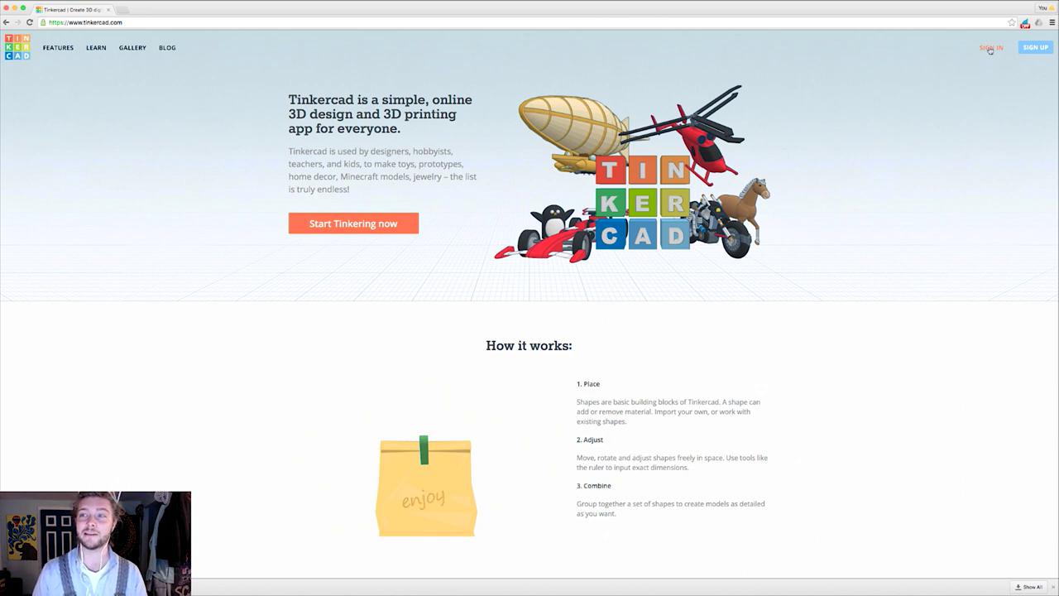
click(992, 48)
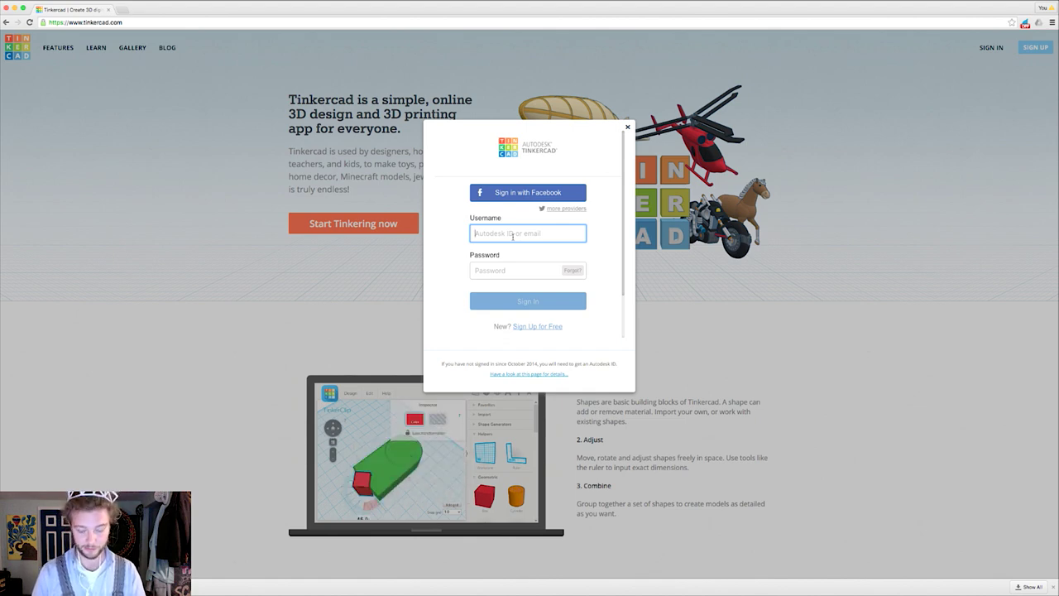
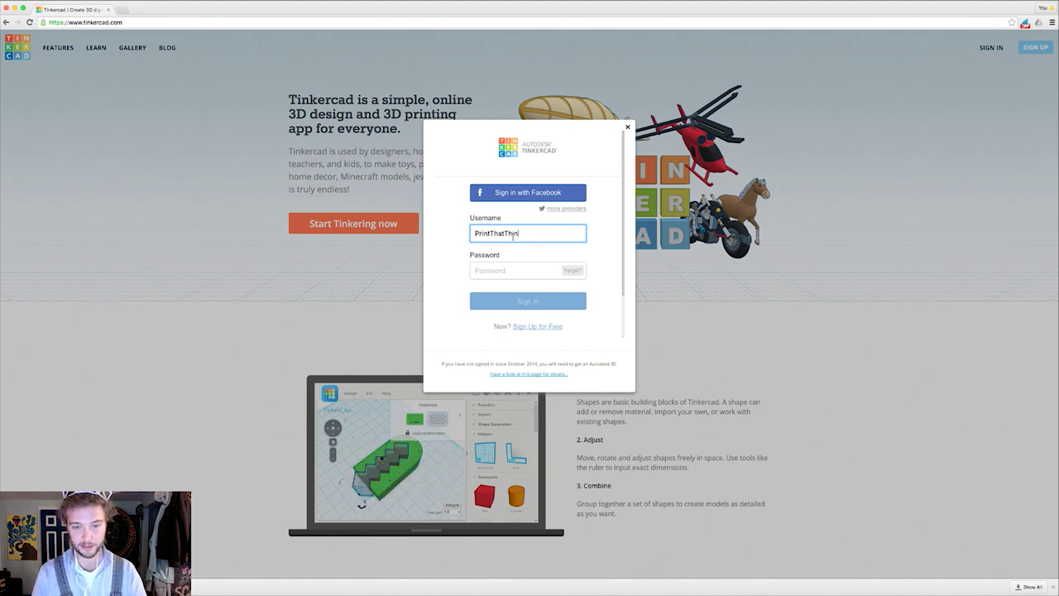
key(Tab)
text(•••••••••)
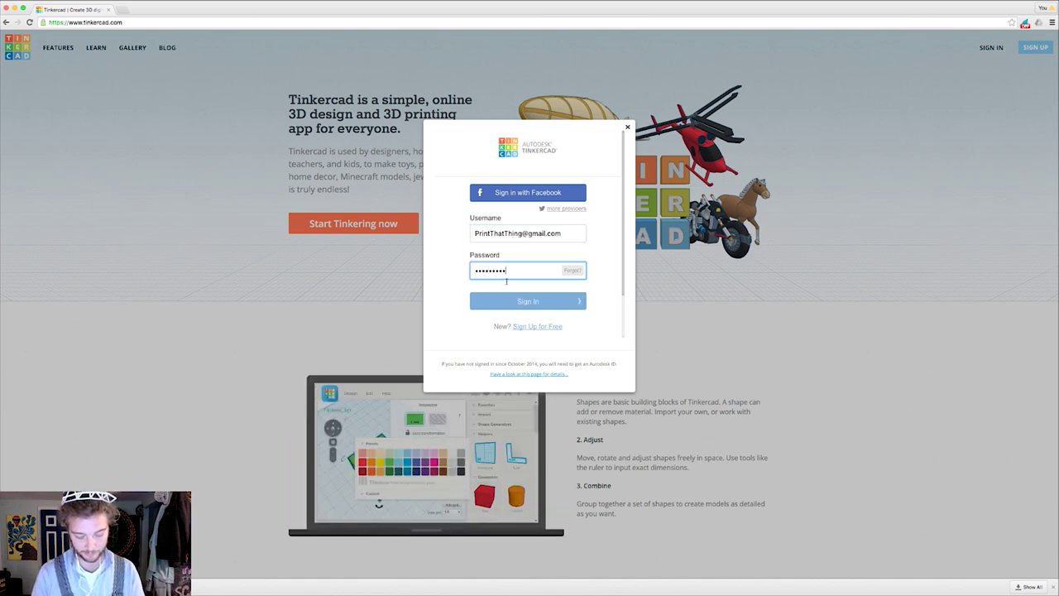
key(Return)
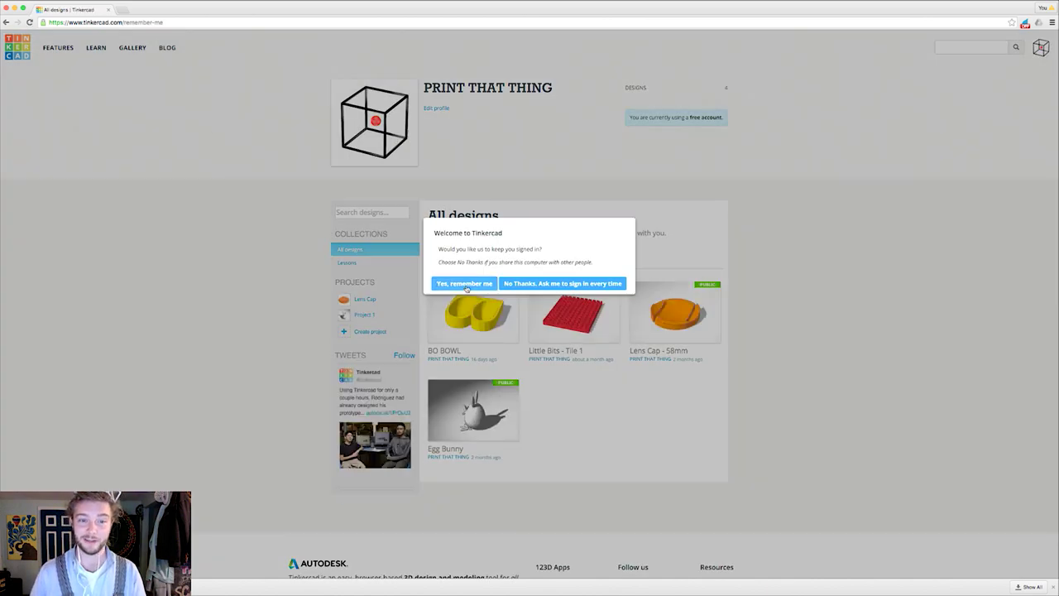
click(465, 283)
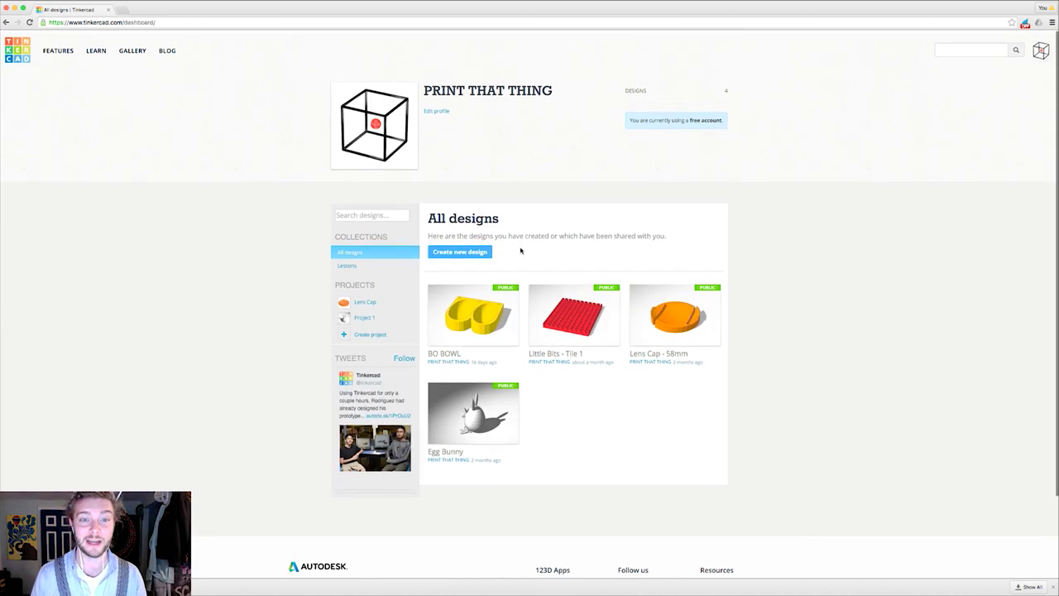
Step: Create the new design 'Glorious Jaban-Habbi' and orbit and pan around its empty workplane
click(458, 249)
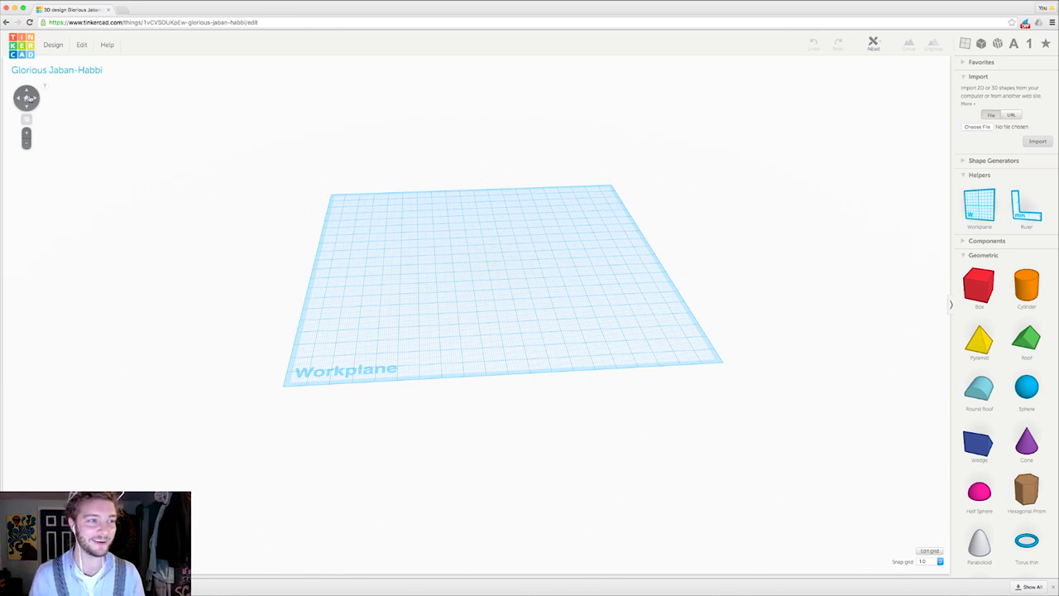
click(28, 99)
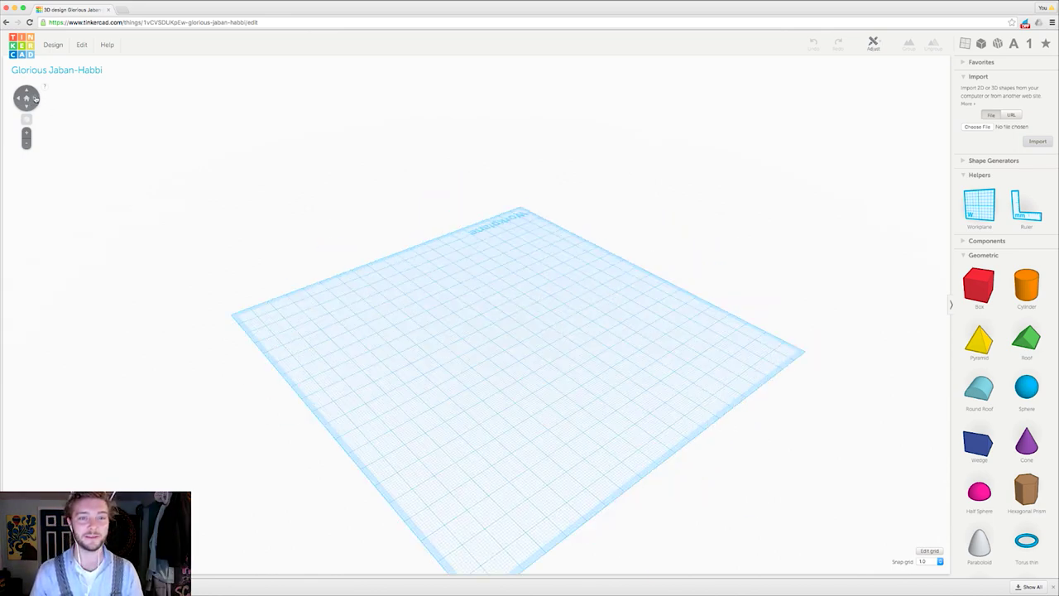
click(27, 92)
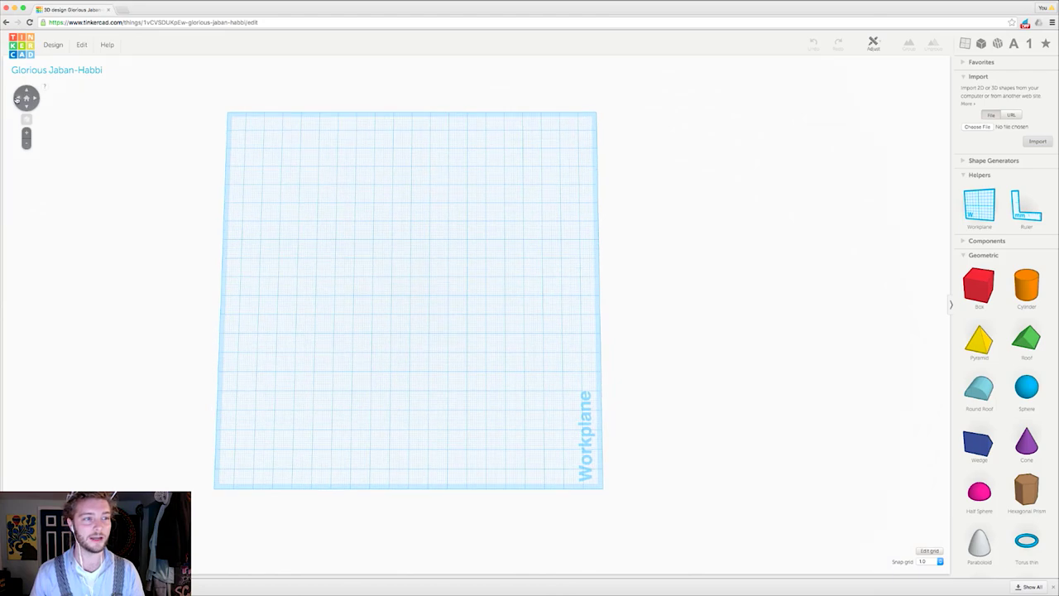
click(28, 106)
click(28, 106)
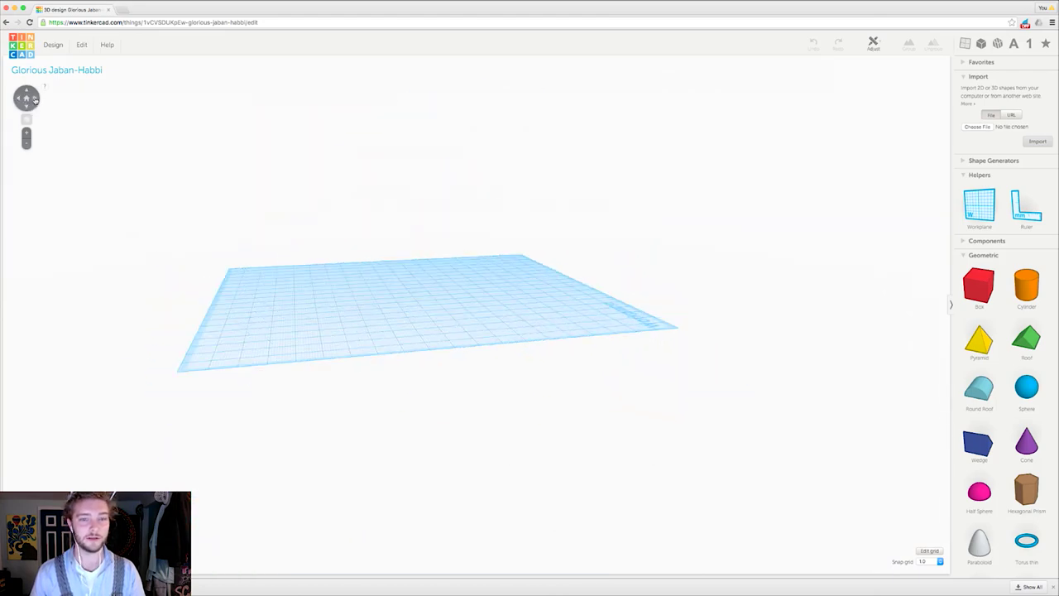
right_drag(411, 312, 555, 262)
right_drag(498, 331, 453, 244)
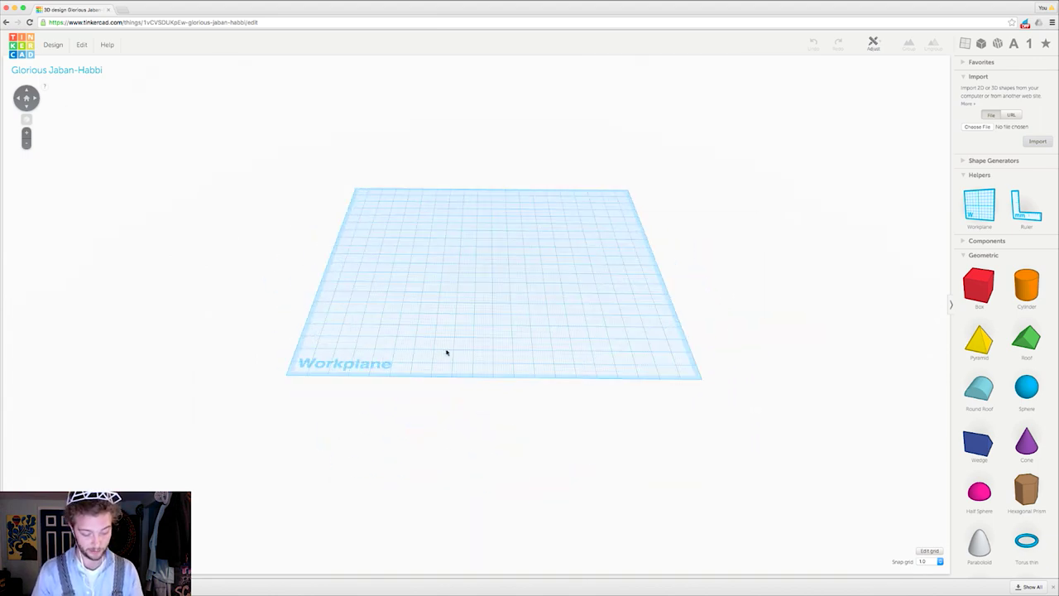
right_drag(469, 272, 520, 286)
Step: Scroll through the shape panel and jump to the hole and letter shape categories
scroll(519, 287, up, 3)
scroll(512, 296, down, 5)
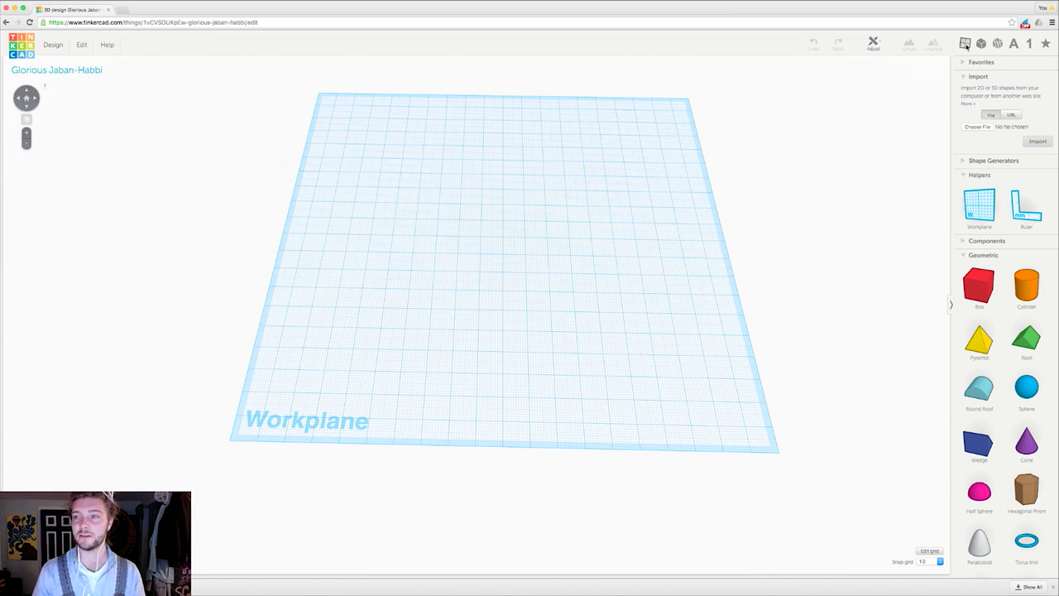
scroll(1001, 166, down, 5)
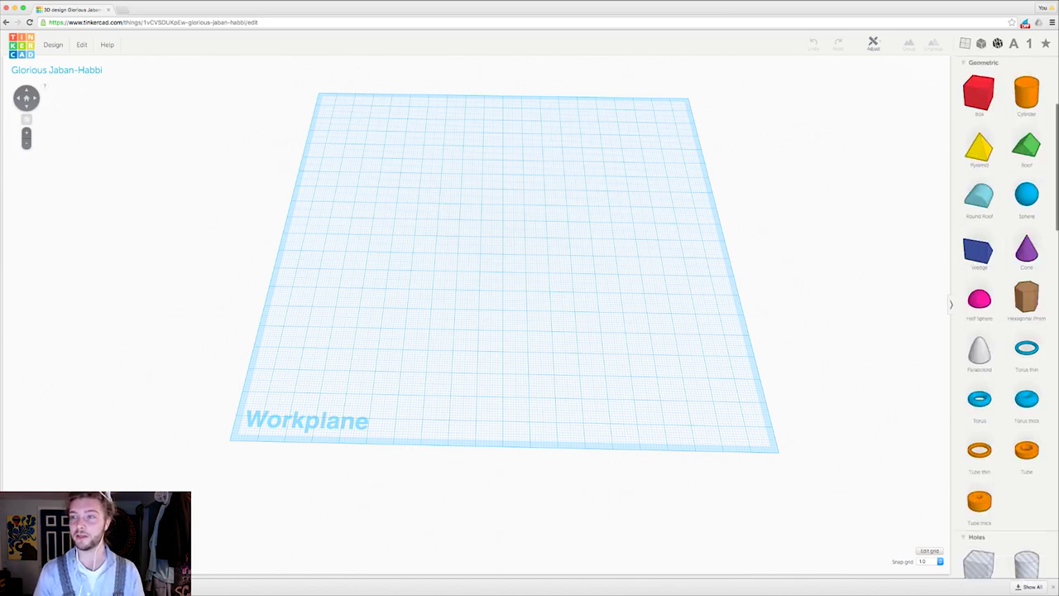
click(998, 44)
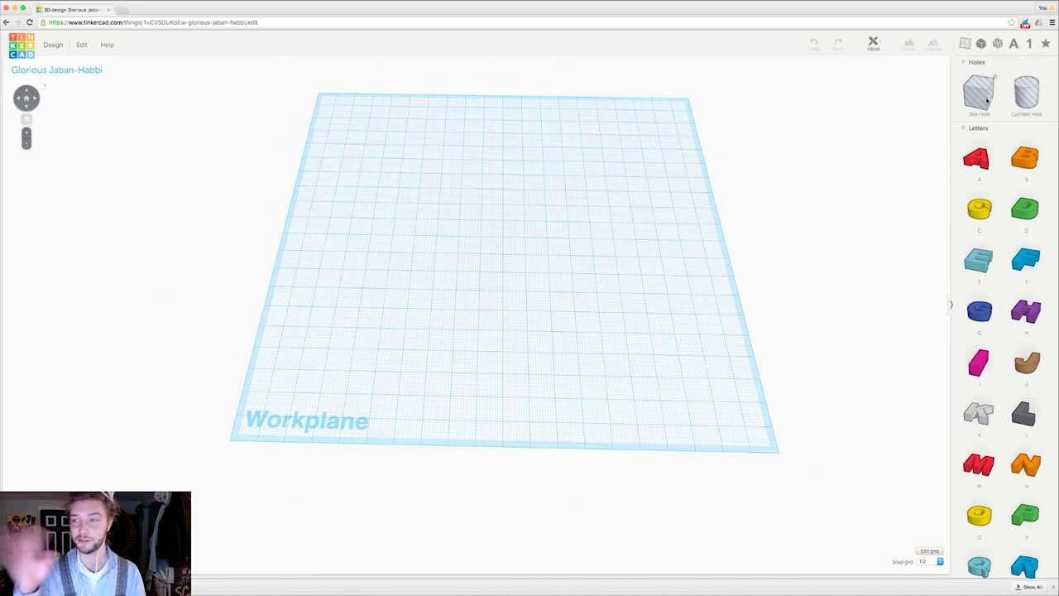
click(1013, 45)
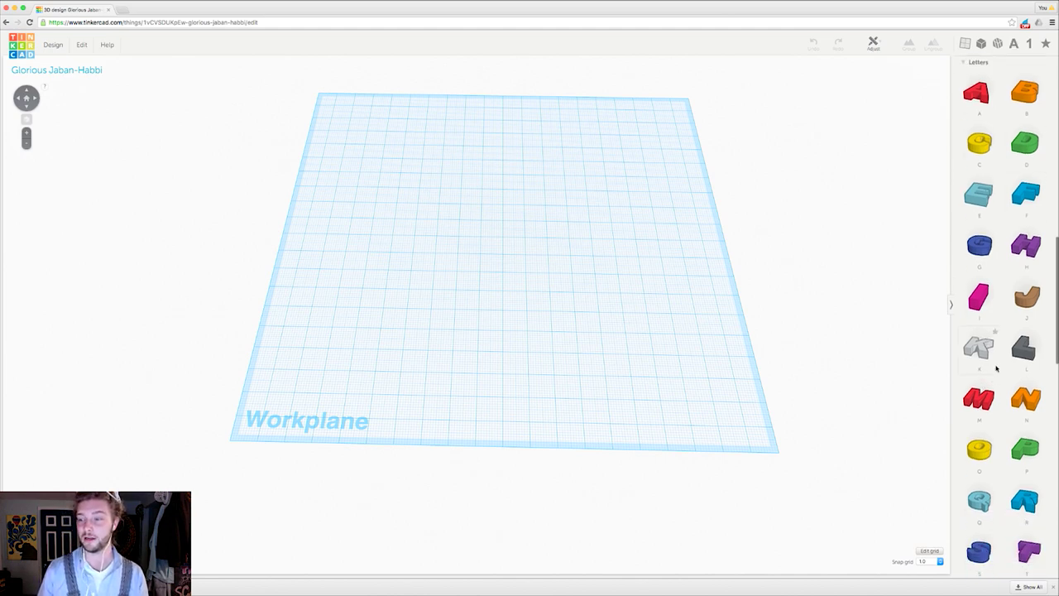
scroll(997, 368, down, 5)
scroll(997, 369, up, 5)
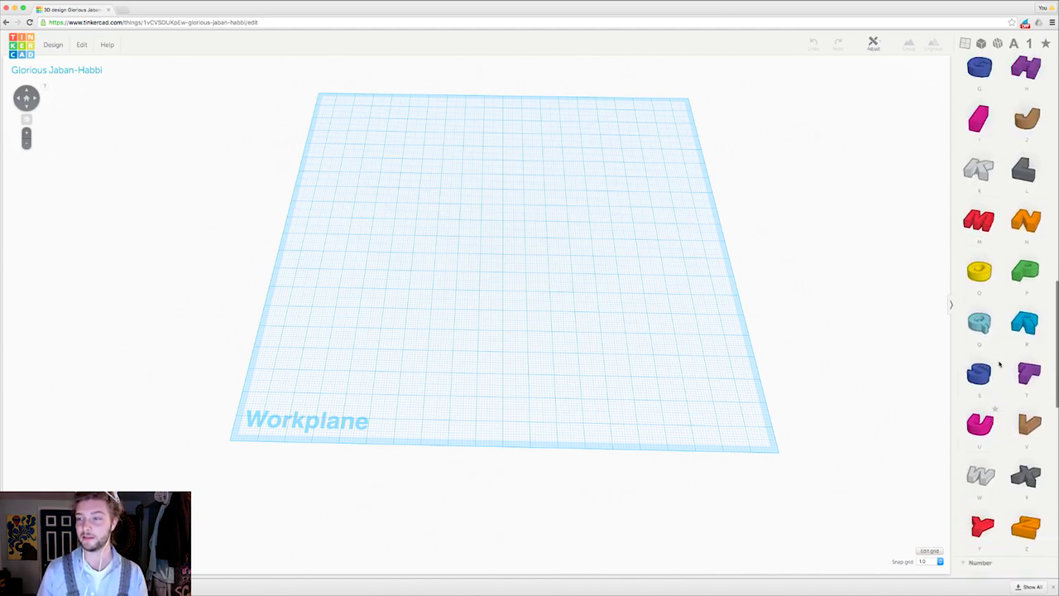
Step: Look through the number shapes and orbit the workplane to a new angle
click(1029, 46)
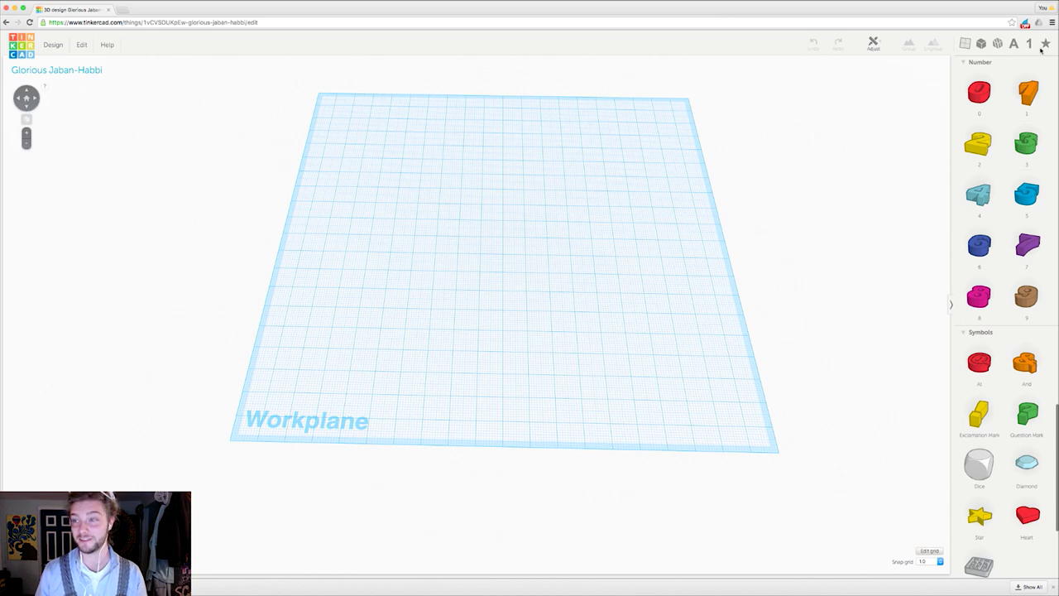
scroll(985, 248, down, 5)
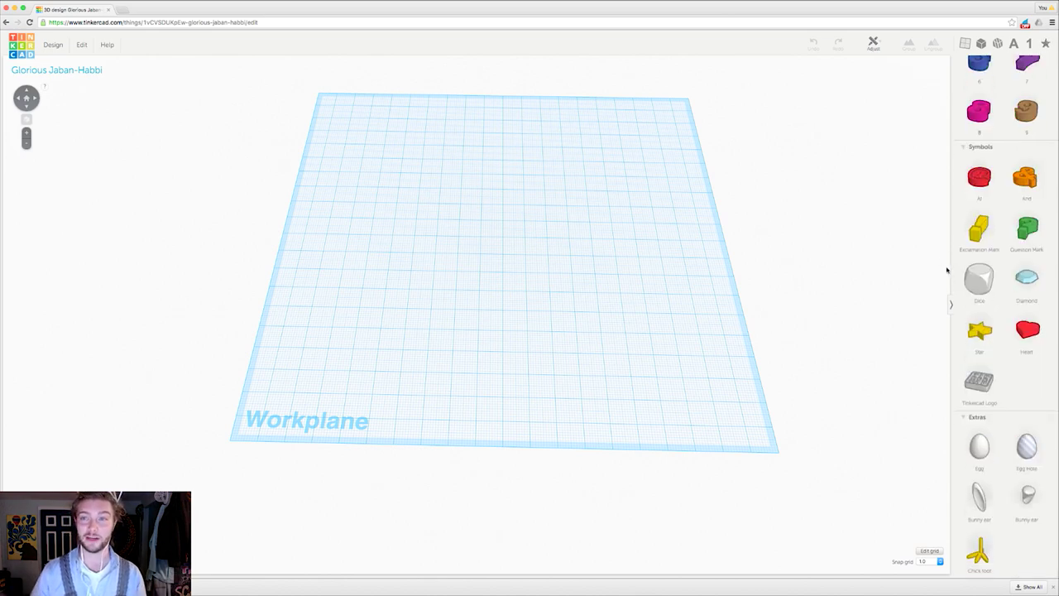
scroll(993, 249, up, 20)
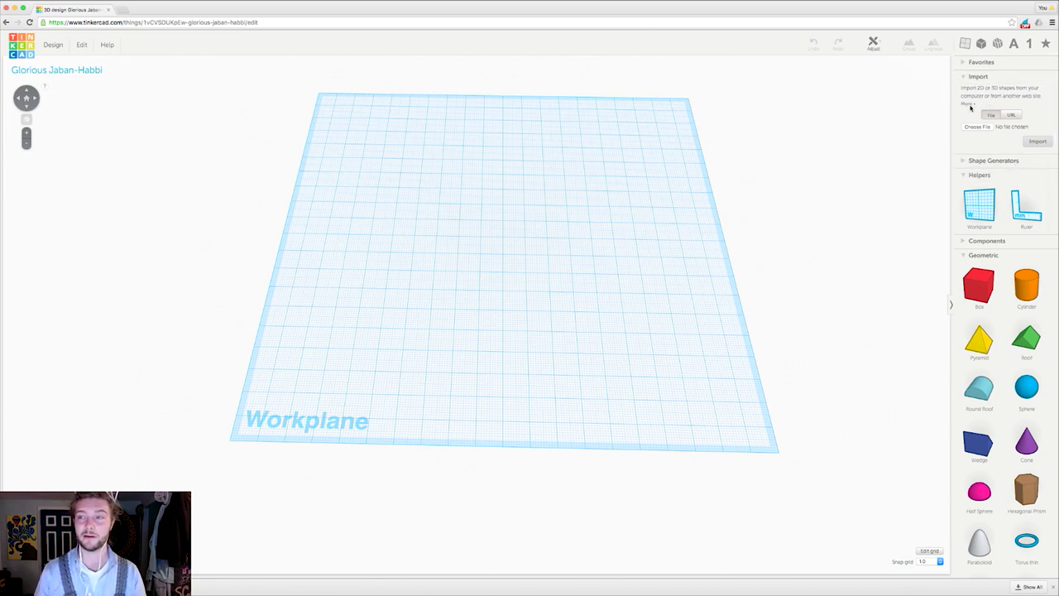
right_drag(546, 207, 585, 158)
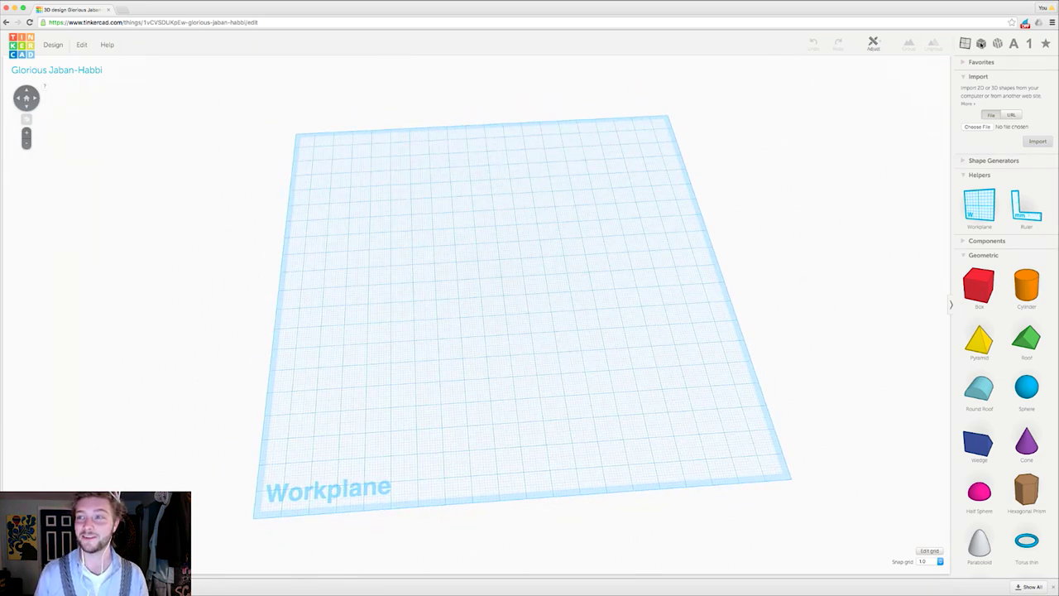
scroll(997, 108, down, 3)
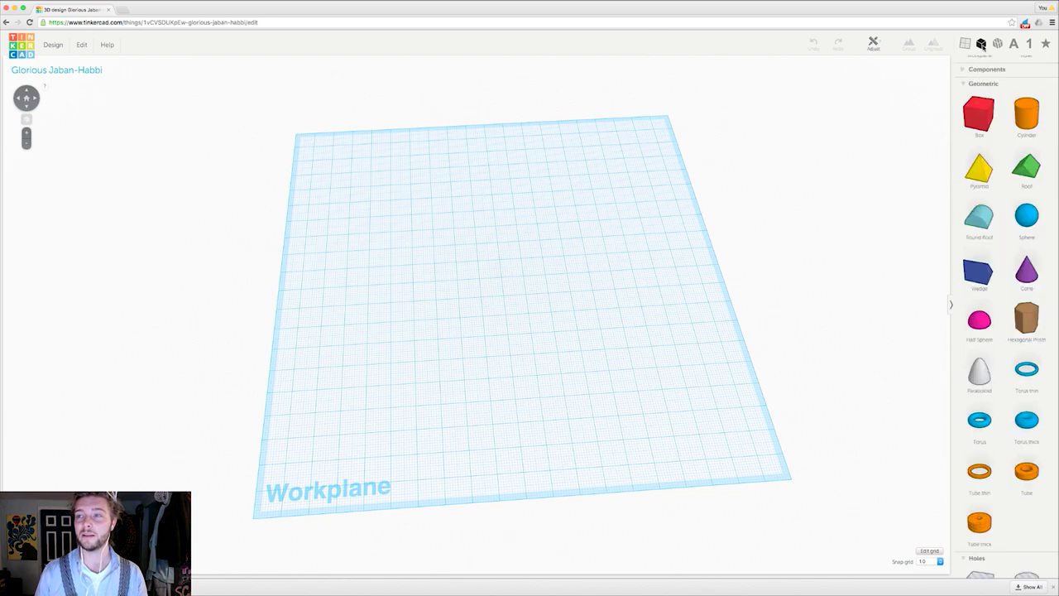
scroll(1005, 133, down, 2)
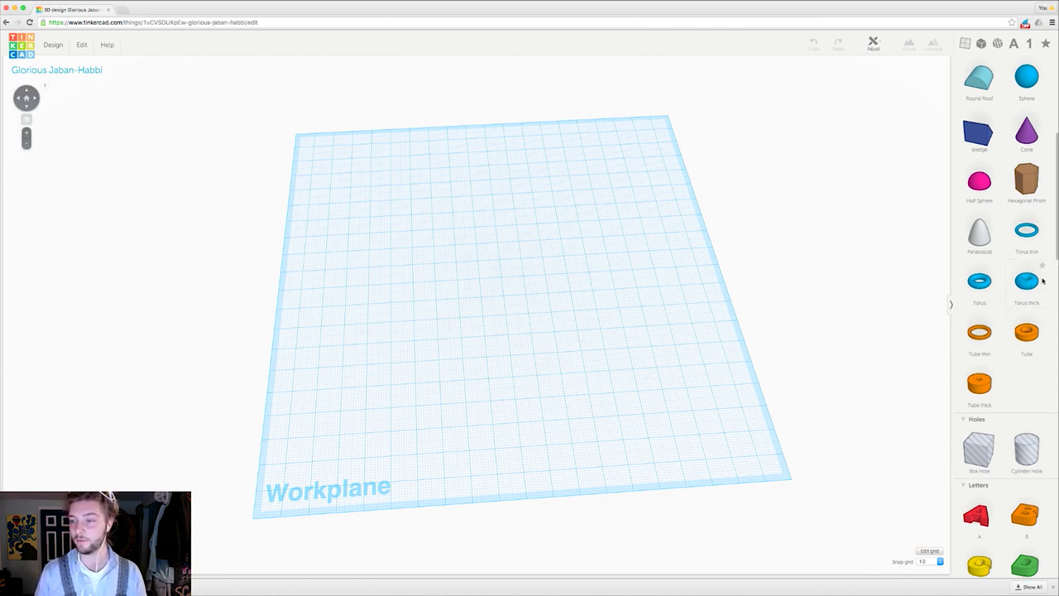
drag(1031, 284, 516, 270)
scroll(497, 279, up, 5)
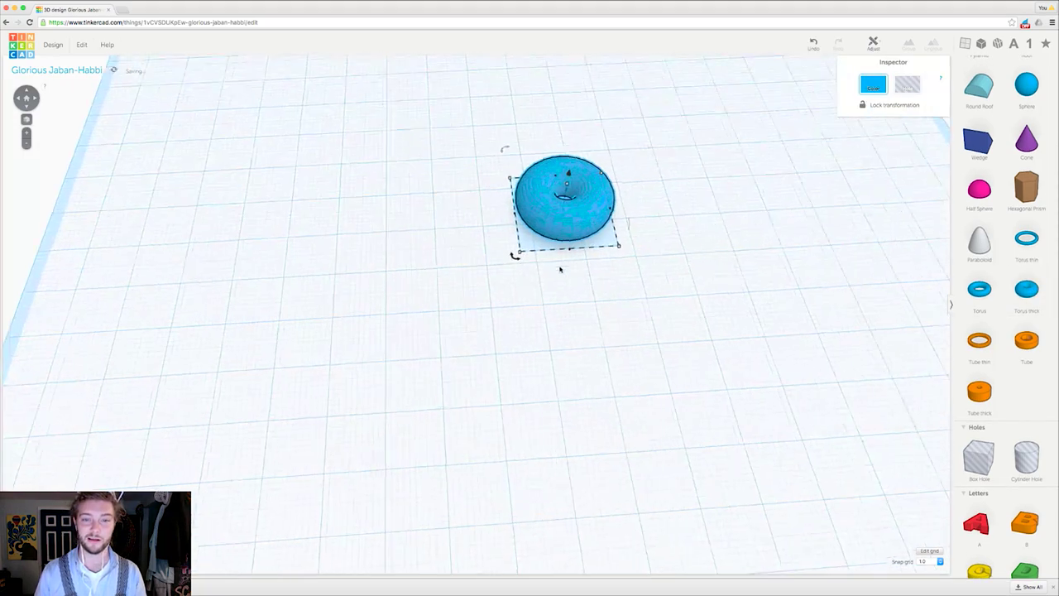
right_drag(492, 284, 599, 342)
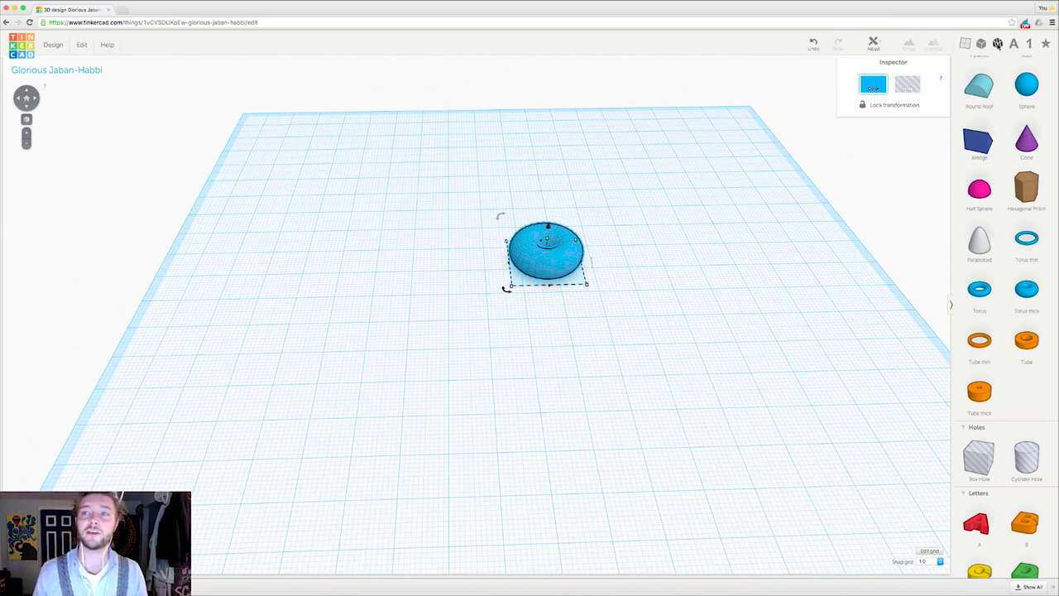
Step: Place a cylinder hole on the workplane beside the torus
click(998, 44)
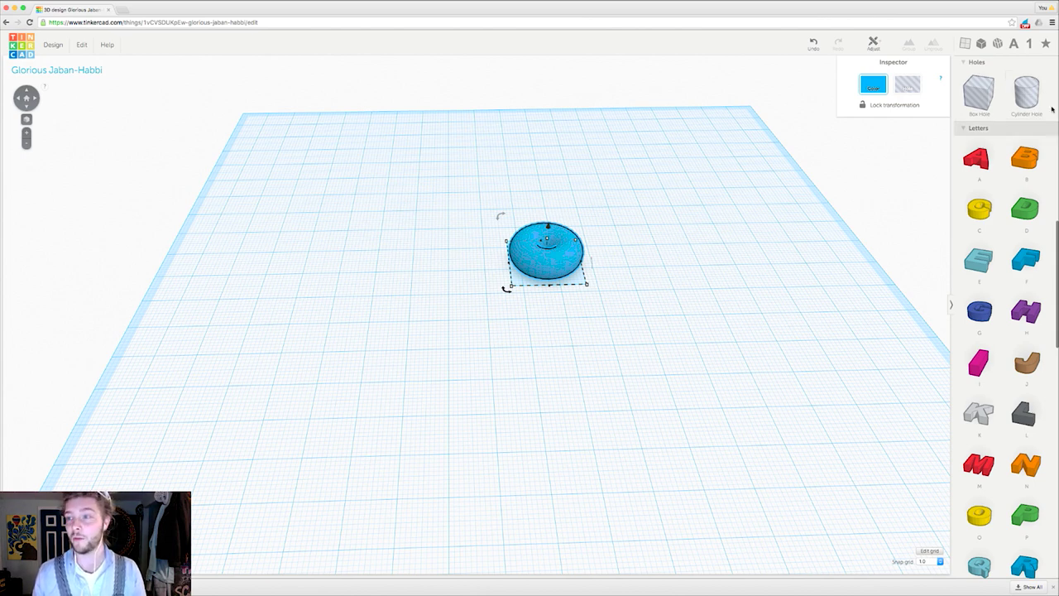
drag(1033, 88, 638, 289)
right_drag(668, 362, 641, 329)
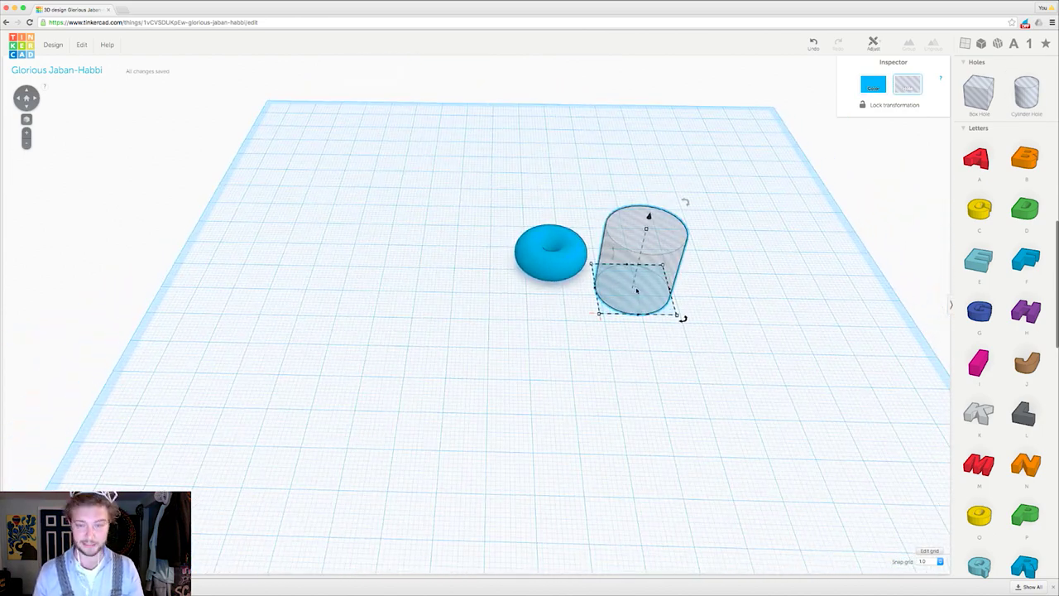
scroll(636, 291, up, 2)
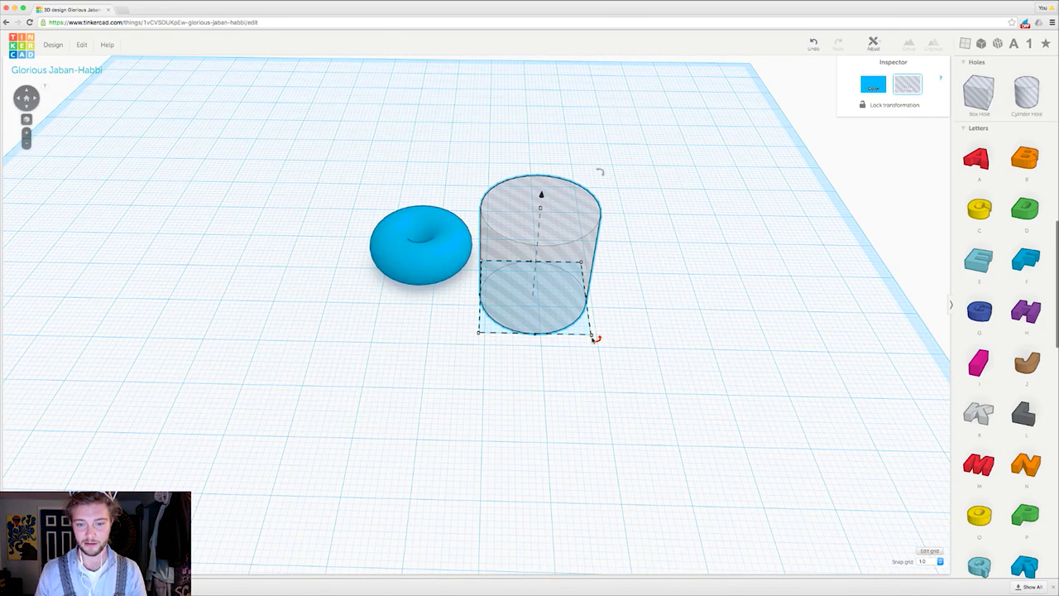
Step: Resize the cylinder hole's footprint to 19.00 × 19.00 mm, undoing one mistaken resize
mouse_move(595, 338)
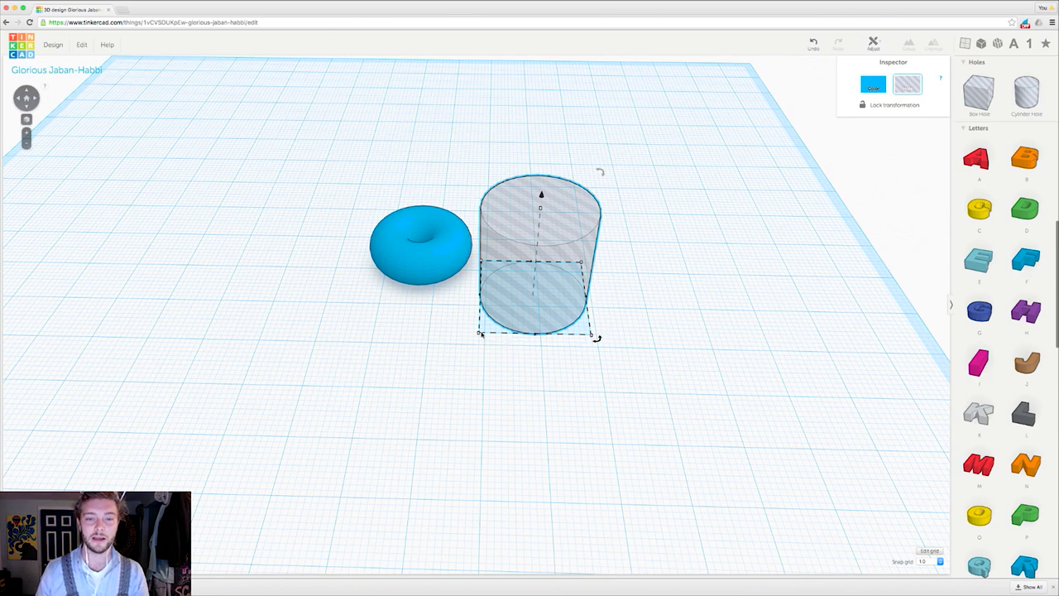
drag(480, 335, 511, 315)
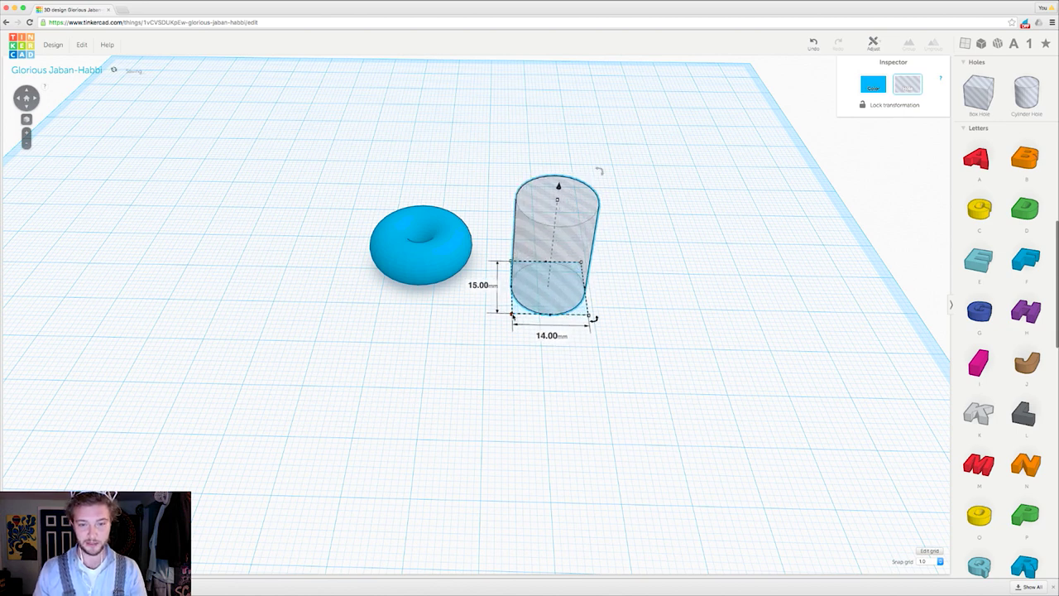
click(814, 45)
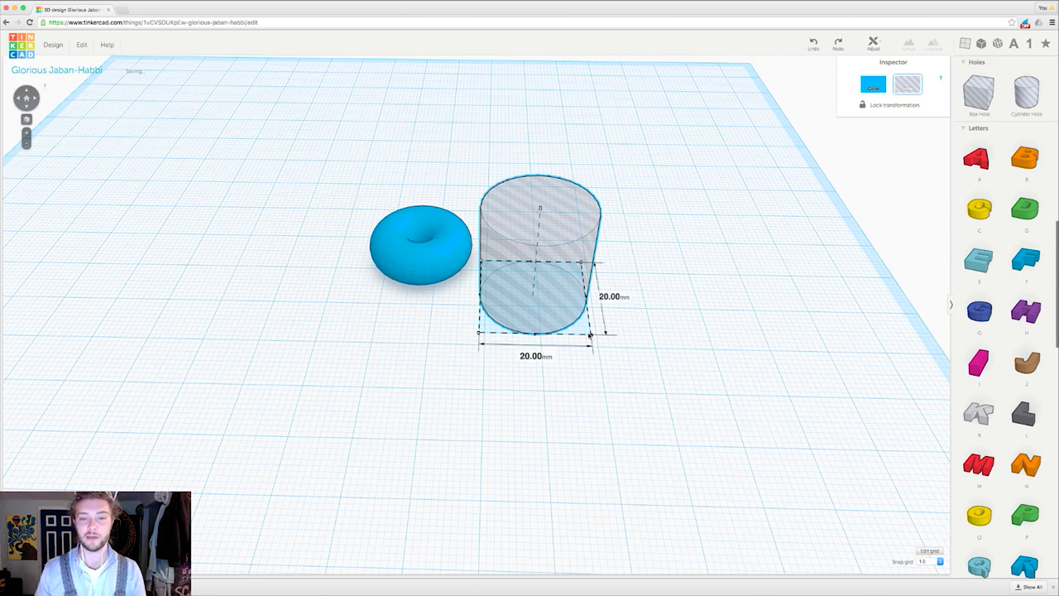
mouse_move(589, 334)
mouse_down()
mouse_move(567, 317)
mouse_move(599, 330)
mouse_move(522, 286)
mouse_move(580, 331)
mouse_up()
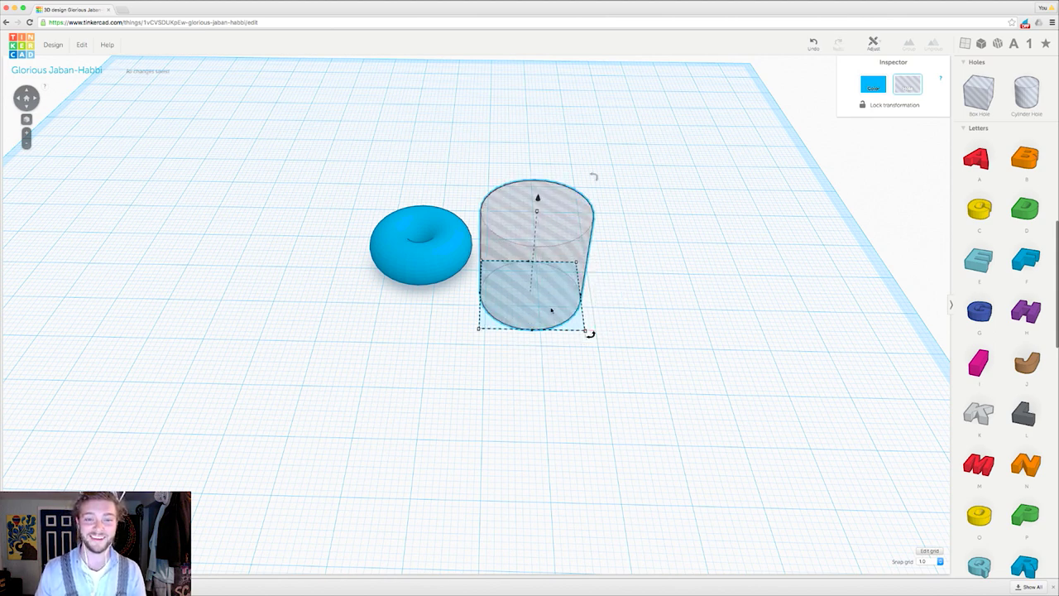
Step: Nudge and drag the cylinder hole left until it overlaps the torus, then check from a low front view
key(Right)
key(Right)
key(Right)
key(Right)
key(Right)
key(Right)
key(Right)
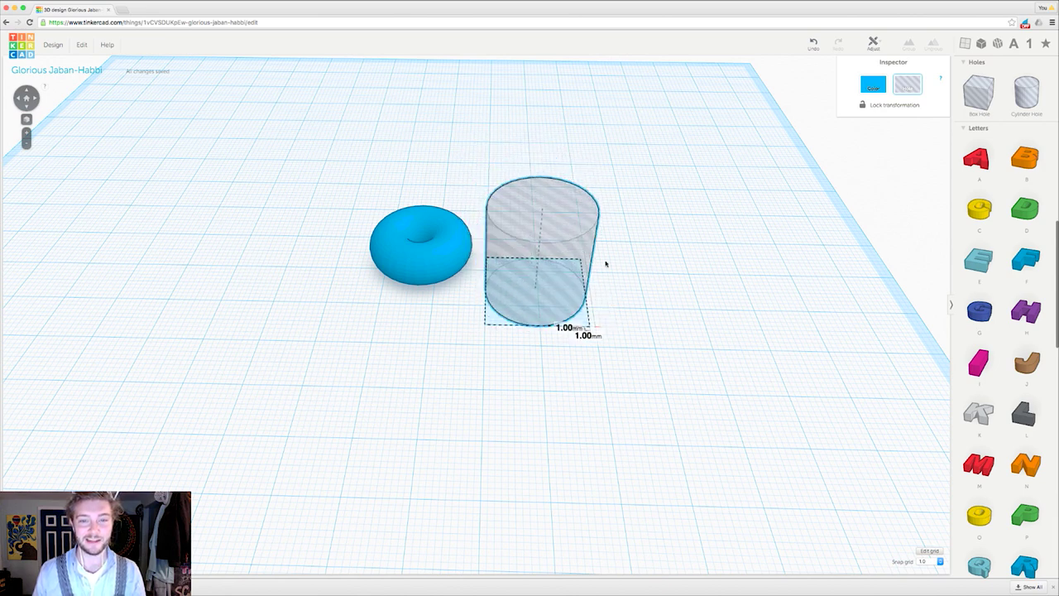
key(Up)
key(Up)
key(Up)
key(Up)
key(Up)
key(Up)
key(Up)
key(Up)
key(Left)
key(Left)
key(Left)
key(Left)
key(Left)
key(Left)
key(Left)
key(Left)
key(Left)
key(Left)
key(Left)
key(Left)
key(Left)
key(Left)
key(Left)
key(Left)
key(Left)
key(Left)
key(Left)
key(Left)
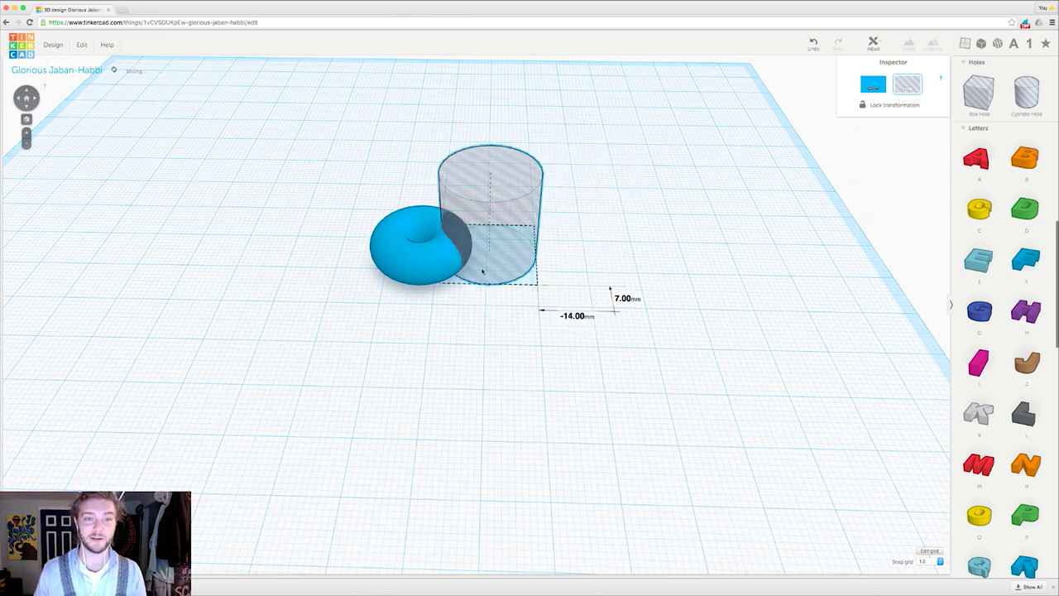
drag(432, 271, 431, 283)
right_drag(431, 283, 407, 293)
scroll(489, 253, up, 3)
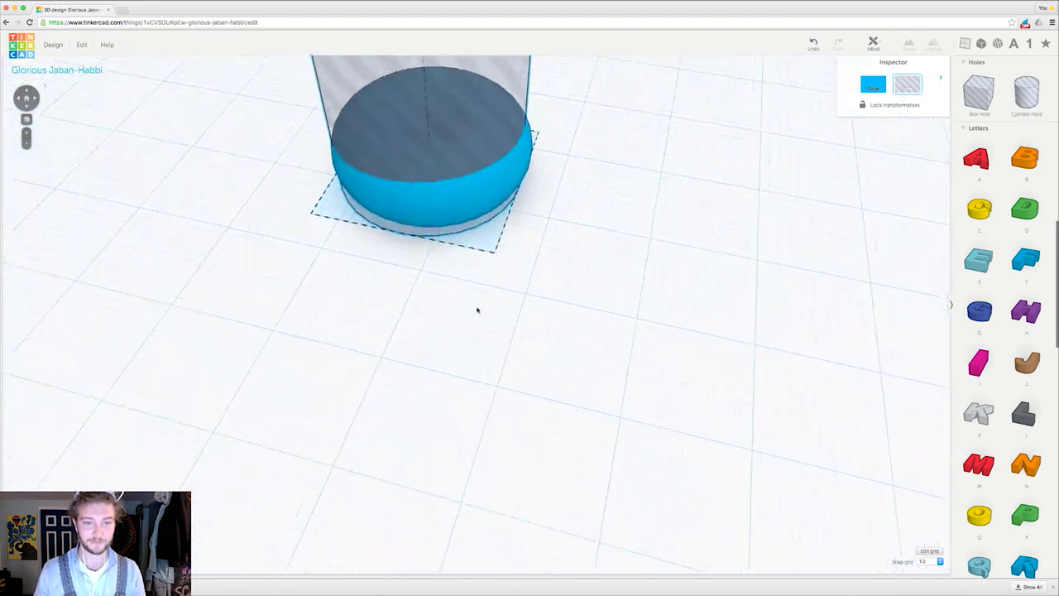
scroll(477, 307, down, 2)
right_drag(445, 355, 649, 173)
Step: Drag the torus's corner handle to enlarge its width and depth from 20 mm to 21 mm, then toward 22 mm
click(560, 444)
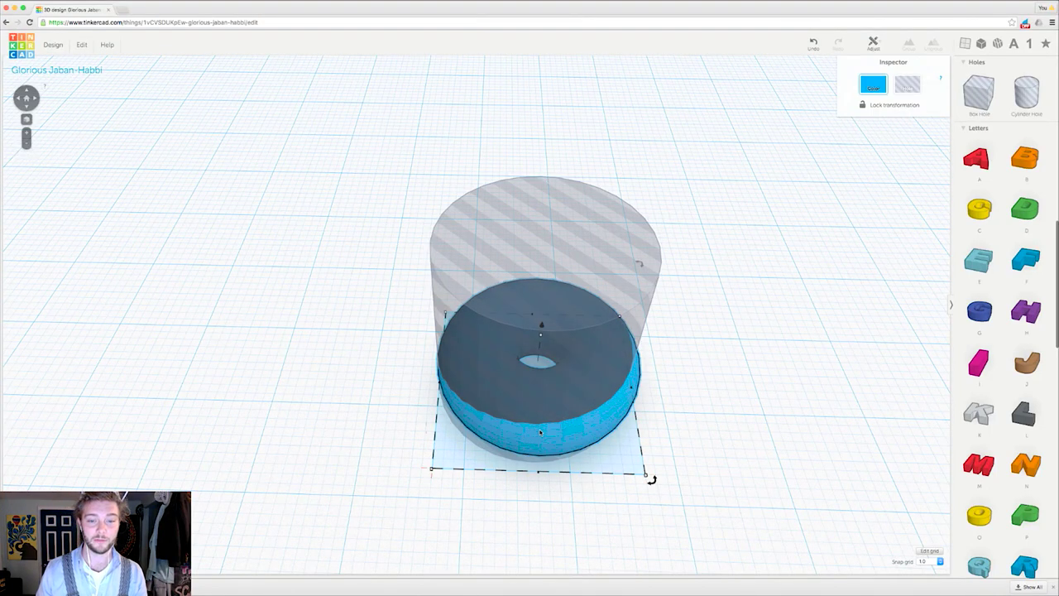
mouse_move(432, 469)
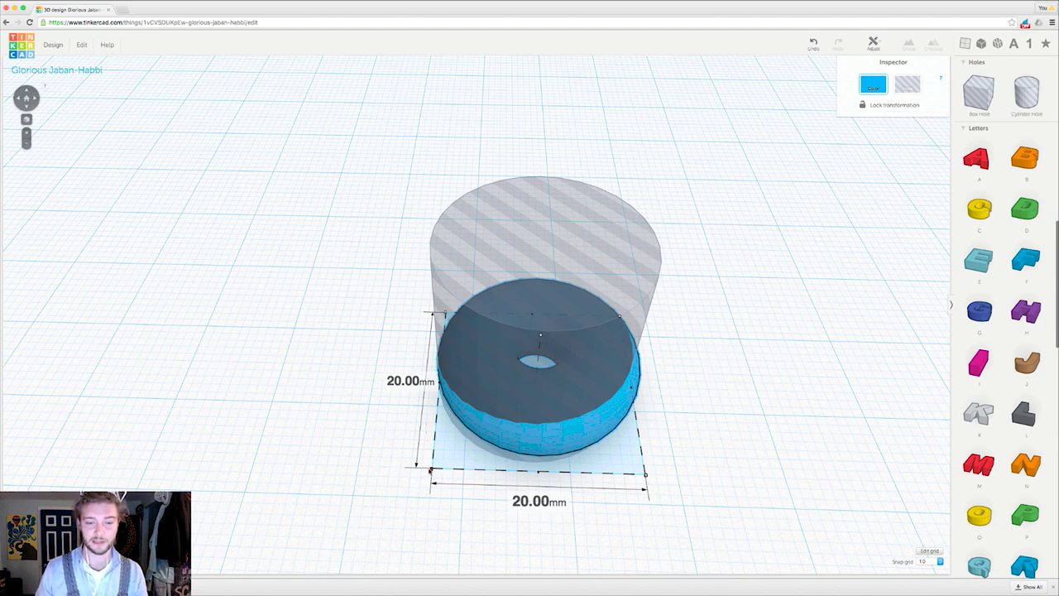
drag(431, 469, 415, 478)
right_drag(653, 496, 443, 226)
Step: Drag the cylinder hole in 1 mm snaps until it sits centred over the torus, checking from above
click(472, 350)
scroll(459, 371, up, 3)
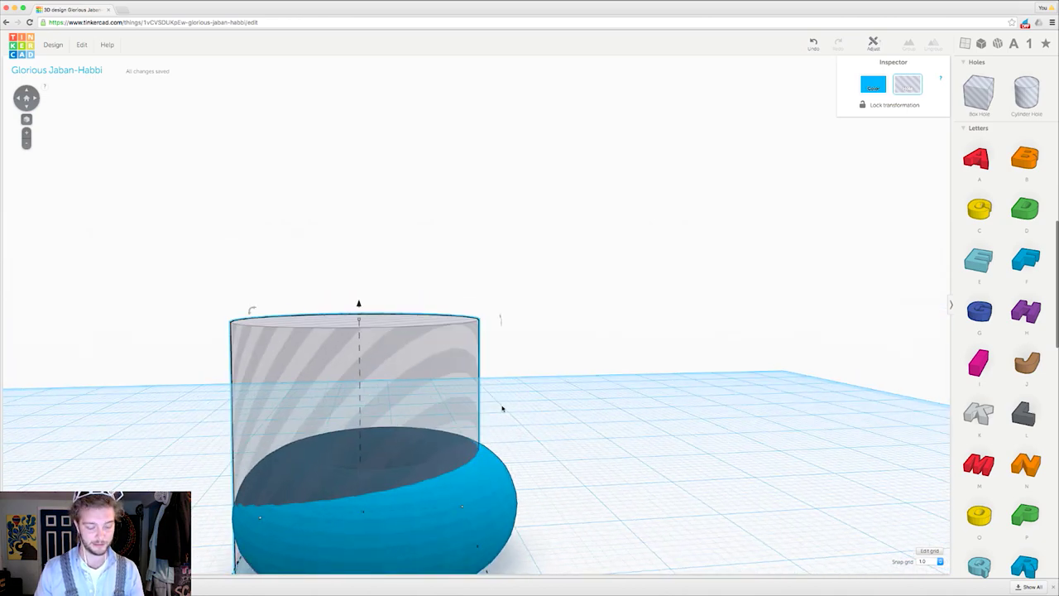
scroll(681, 334, down, 3)
right_drag(681, 333, 622, 356)
drag(558, 237, 581, 220)
right_drag(582, 220, 367, 317)
right_drag(670, 387, 545, 347)
drag(544, 348, 540, 341)
right_drag(539, 340, 556, 418)
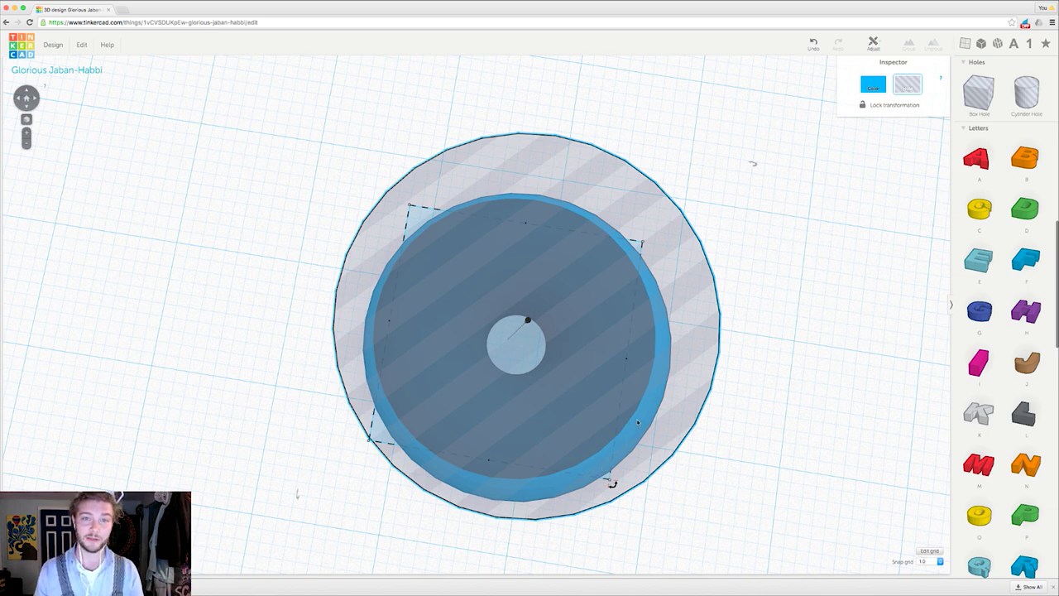
Step: Set the snap grid to 0.1 and lower the cylinder hole 0.2 mm with Ctrl+Down
click(940, 562)
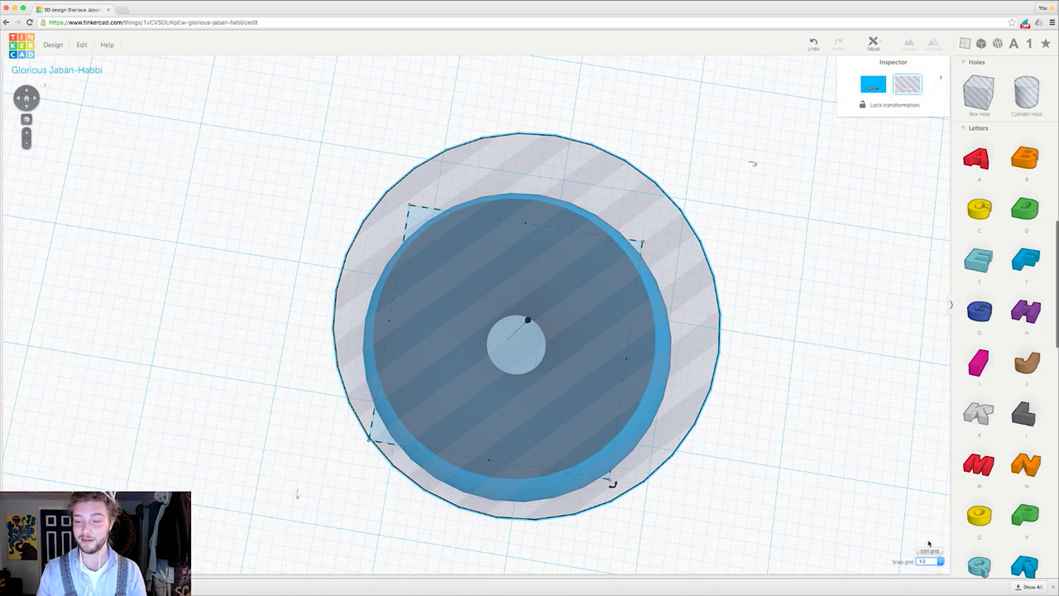
click(930, 544)
right_drag(710, 452, 719, 438)
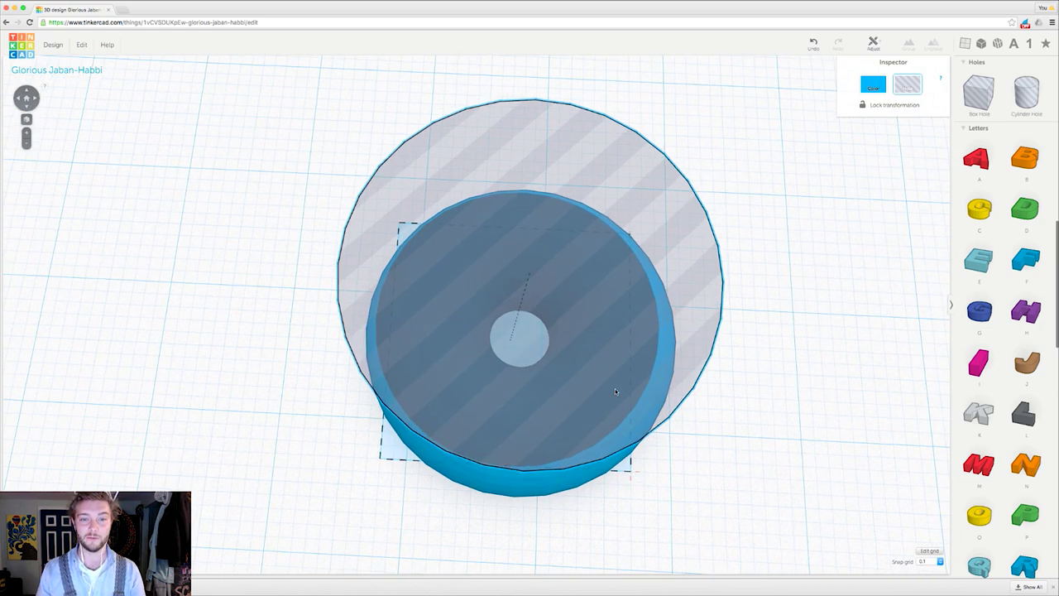
key(ctrl+Down)
key(ctrl+Down)
right_drag(615, 396, 539, 333)
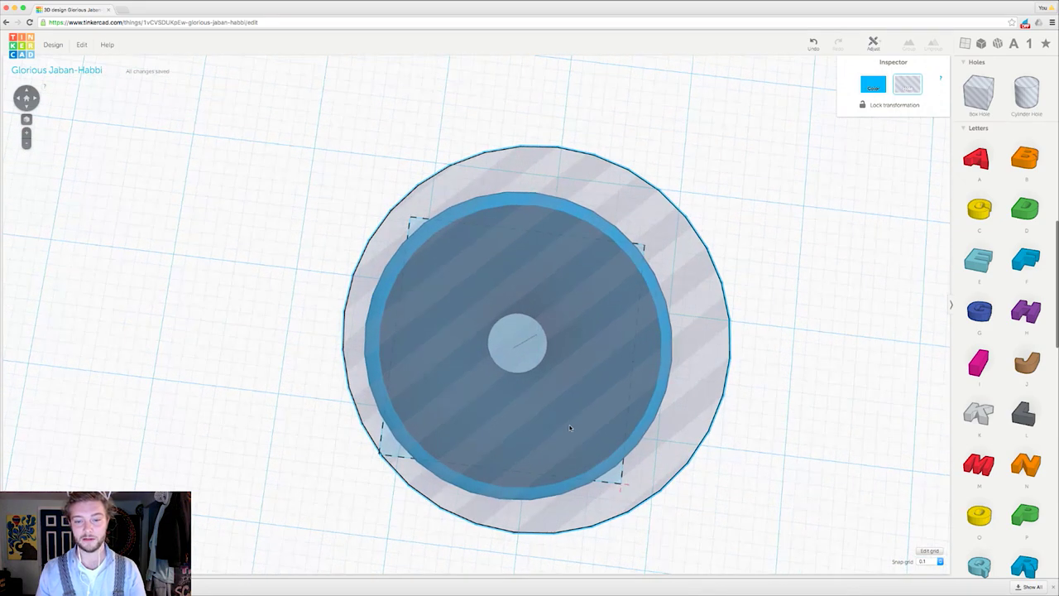
right_drag(570, 427, 718, 367)
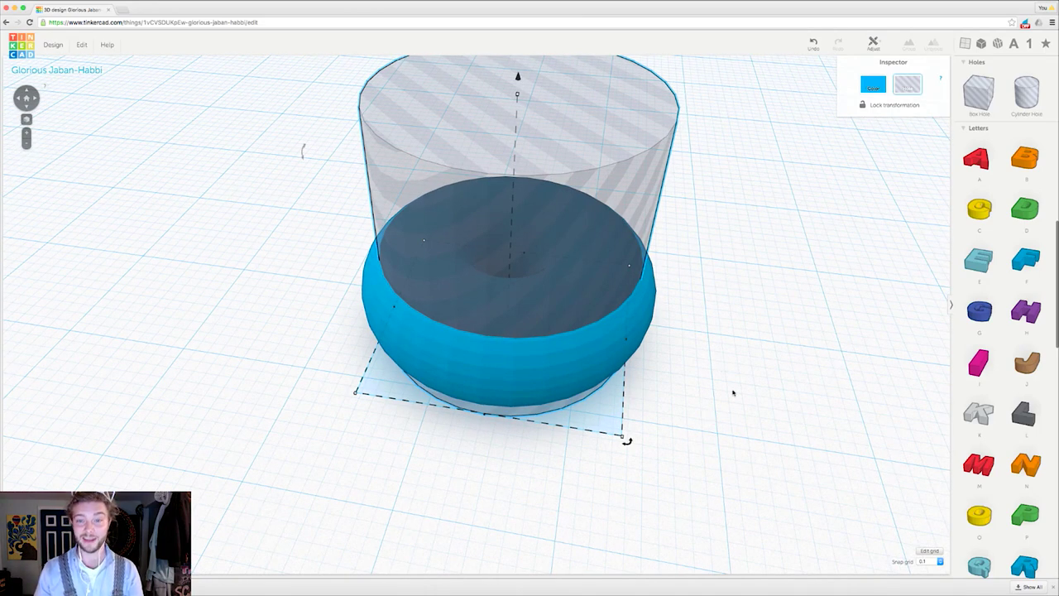
Step: Select both the torus and the cylinder hole with Ctrl+A and group them into one hollow ring
click(663, 386)
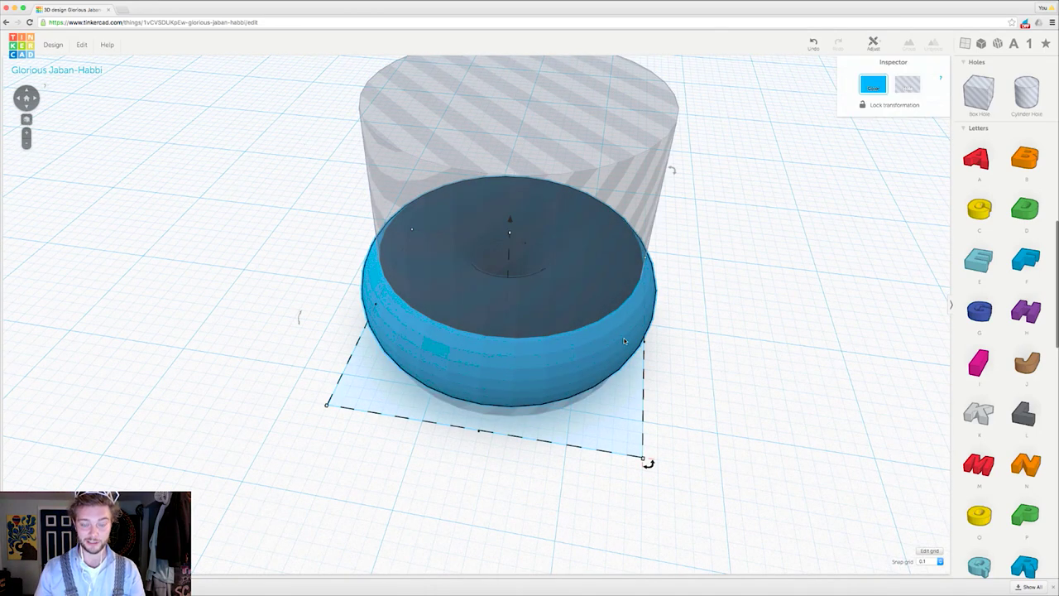
shift+click(639, 202)
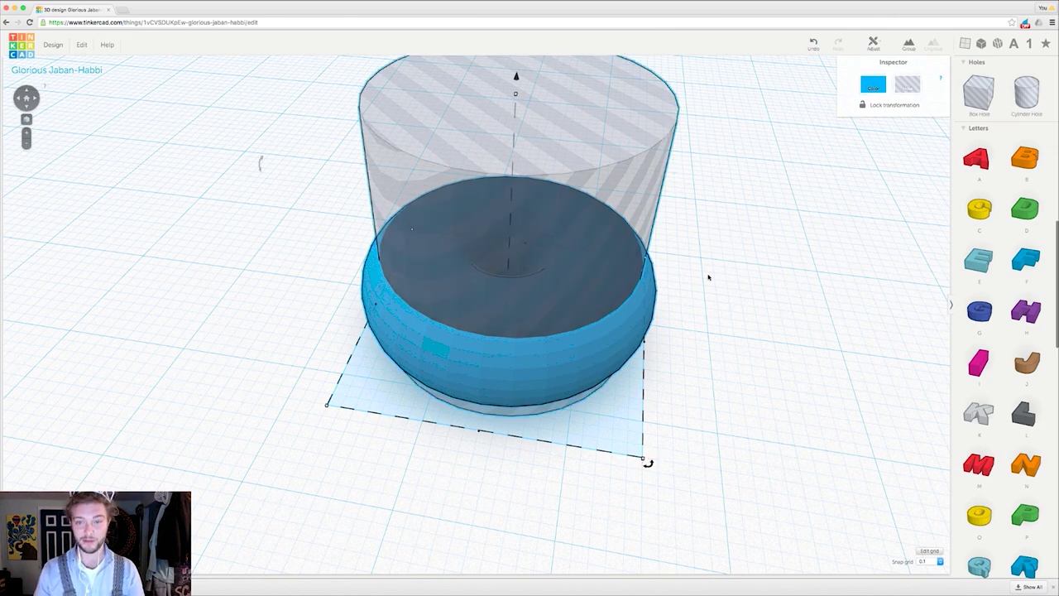
right_drag(711, 253, 626, 83)
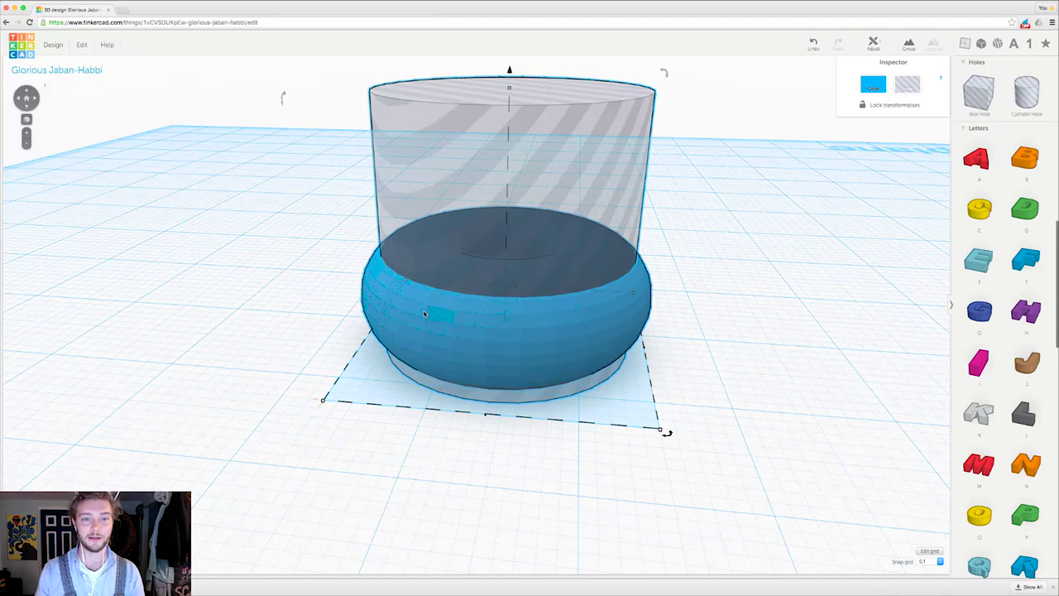
click(706, 339)
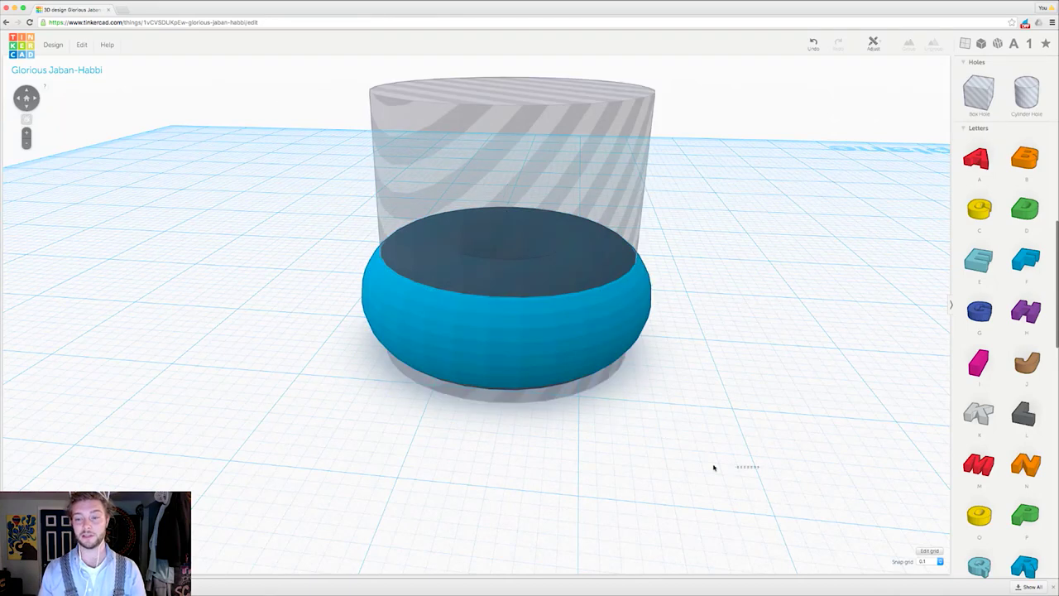
drag(714, 468, 252, 64)
right_drag(737, 335, 719, 355)
click(721, 389)
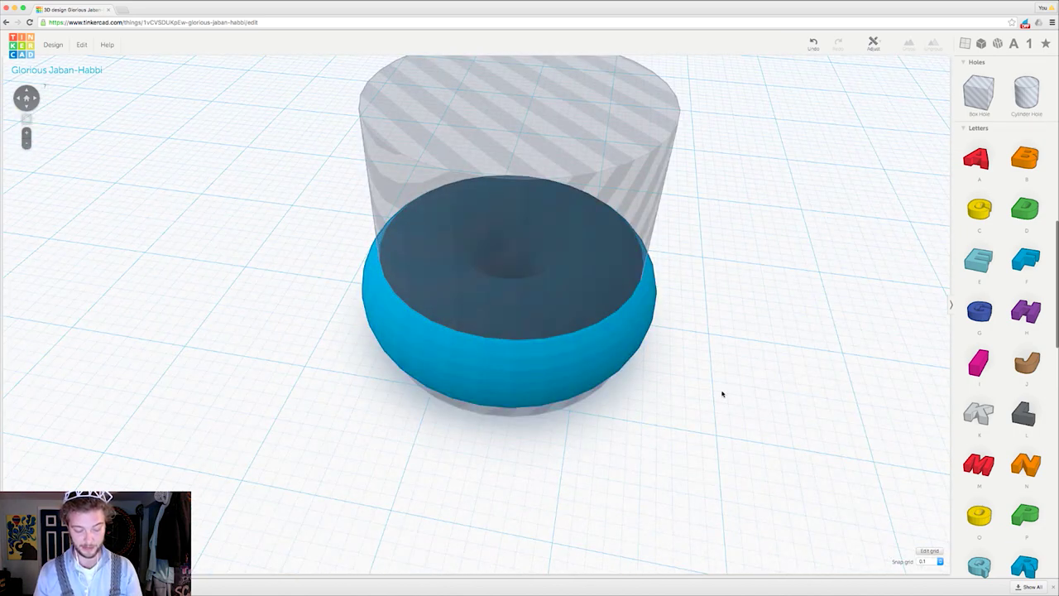
key(super+a)
right_drag(706, 365, 672, 402)
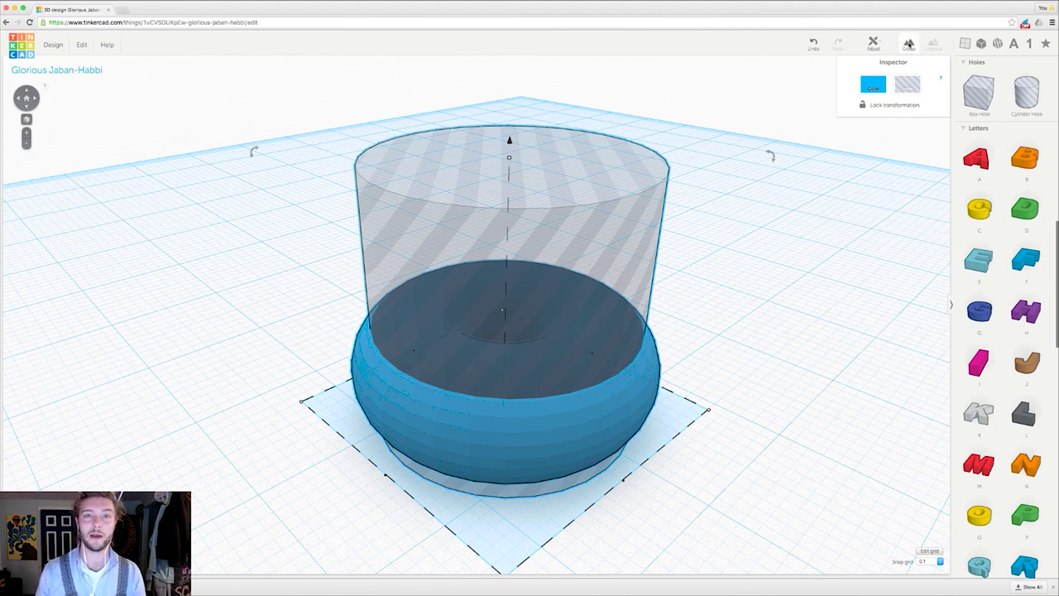
click(909, 43)
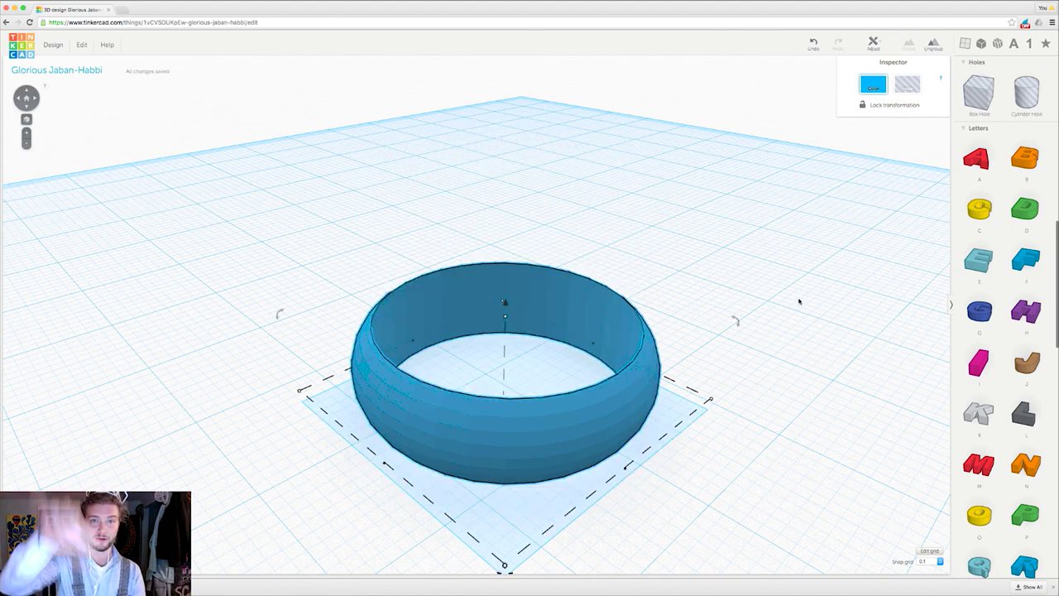
right_drag(661, 325, 782, 453)
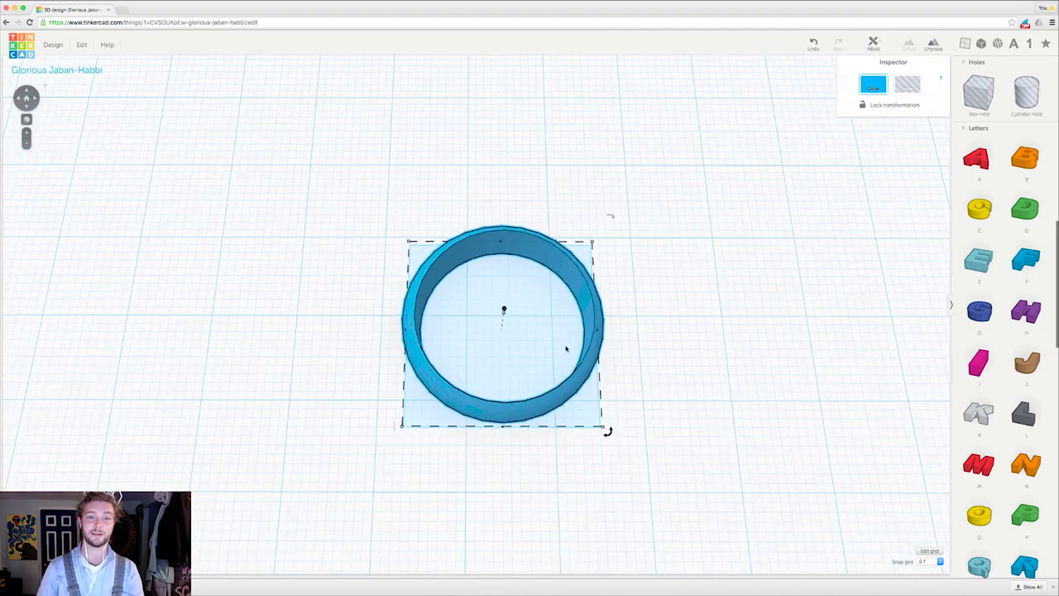
mouse_move(565, 348)
right_down()
mouse_move(648, 315)
mouse_move(643, 263)
mouse_move(648, 319)
mouse_move(745, 326)
mouse_move(601, 298)
mouse_move(505, 356)
mouse_move(433, 292)
mouse_move(487, 331)
mouse_move(584, 339)
right_up()
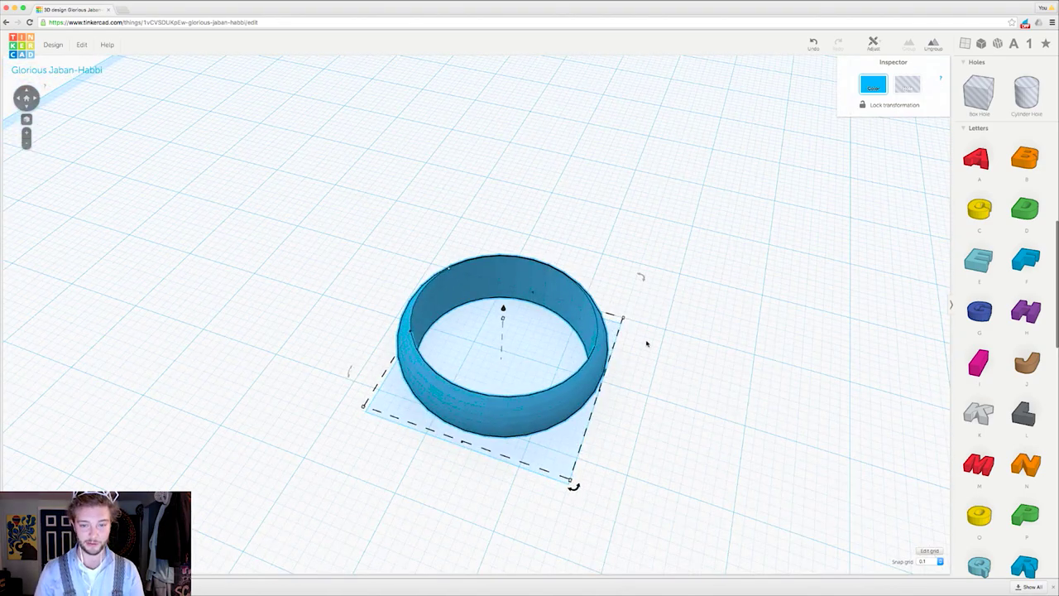
right_drag(681, 371, 716, 337)
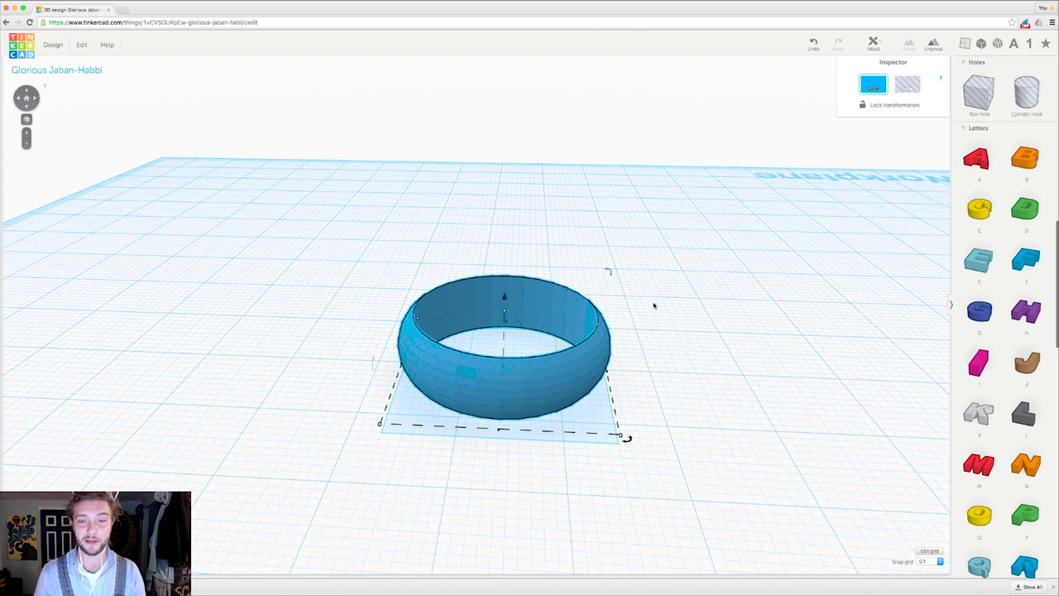
mouse_move(610, 271)
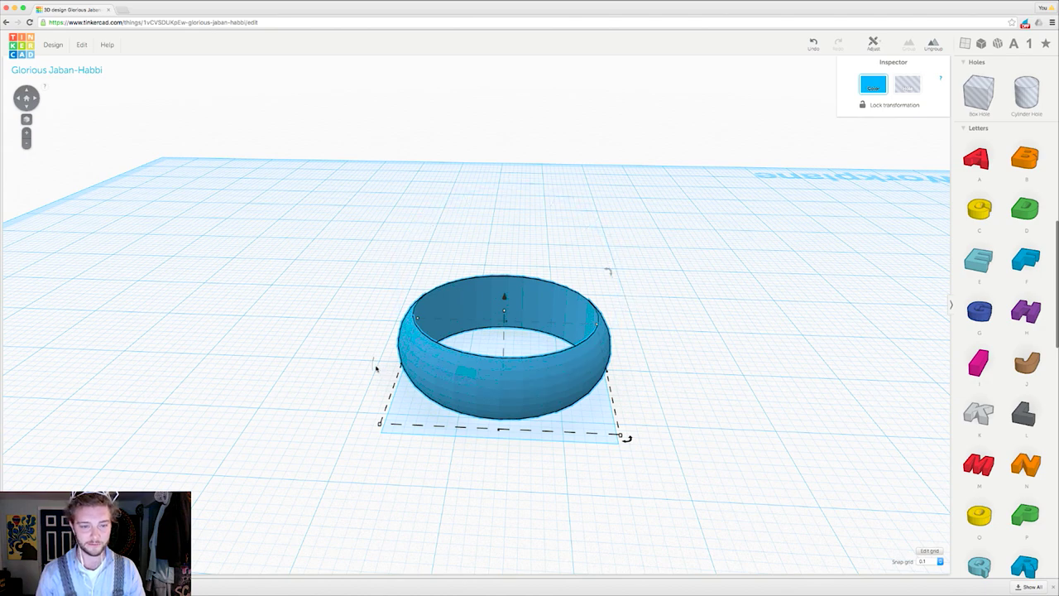
Step: Rotate the ring -90° with its rotation handle so it stands upright on its edge
right_drag(376, 367, 352, 357)
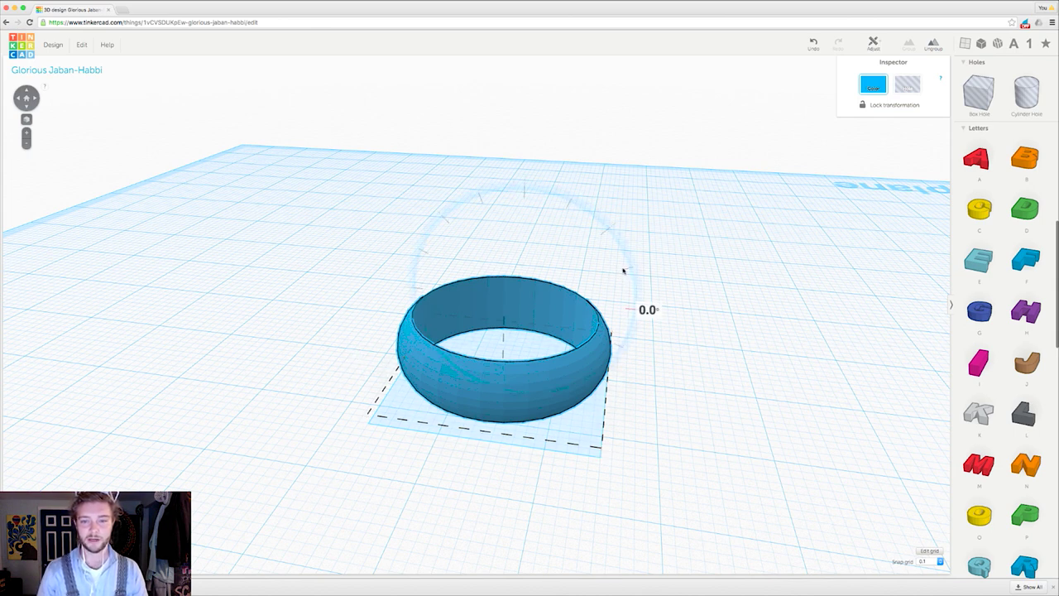
drag(631, 267, 508, 204)
mouse_move(593, 314)
right_down()
mouse_move(396, 303)
mouse_move(421, 276)
mouse_move(475, 255)
mouse_move(472, 278)
mouse_move(466, 265)
right_up()
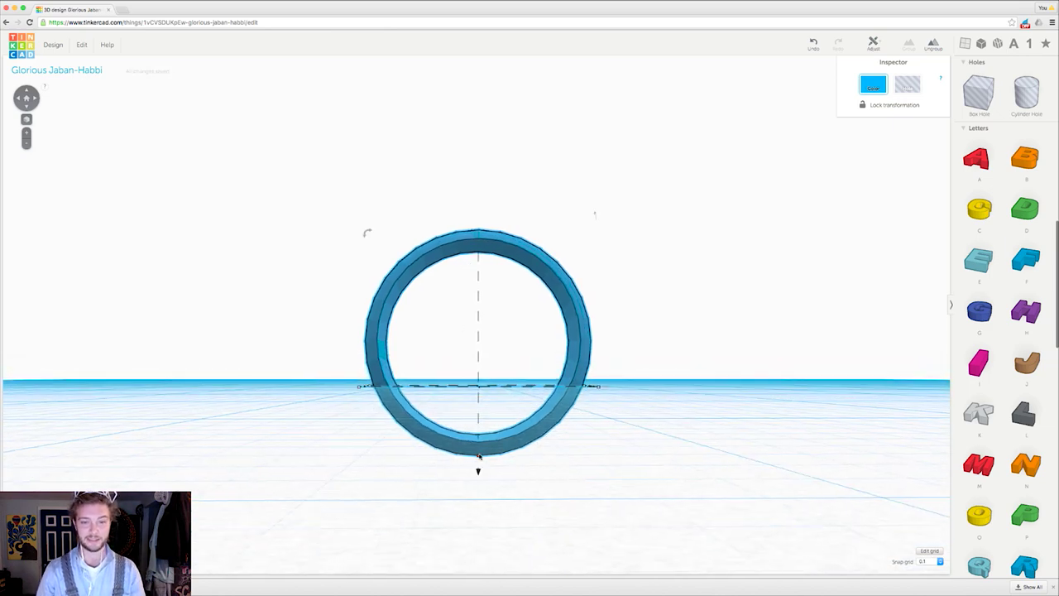
Step: Drop the upright ring with D so its lowest point rests on the workplane at 0.00 mm
mouse_move(479, 471)
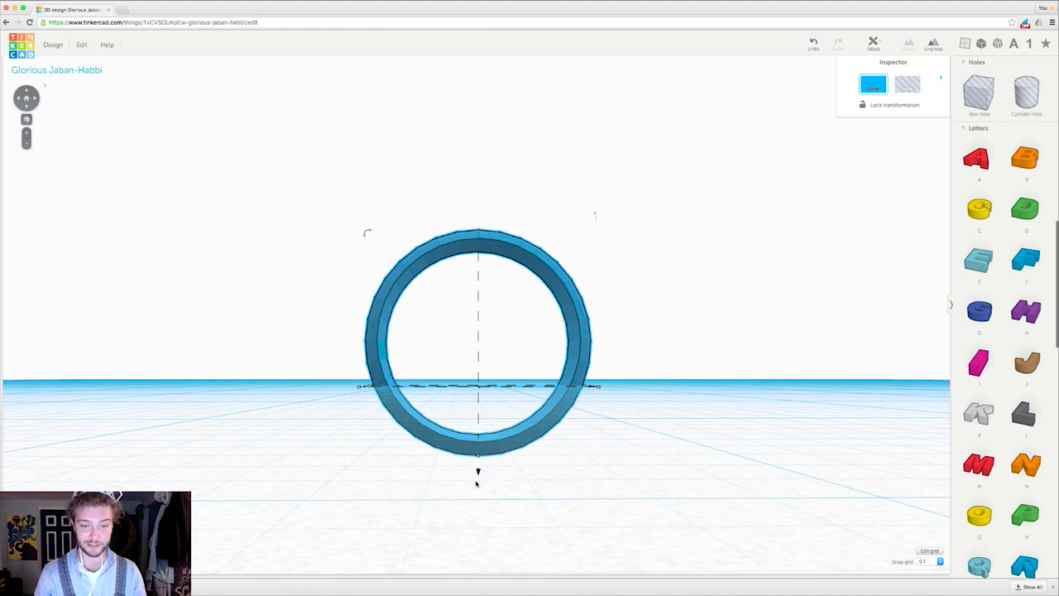
key(d)
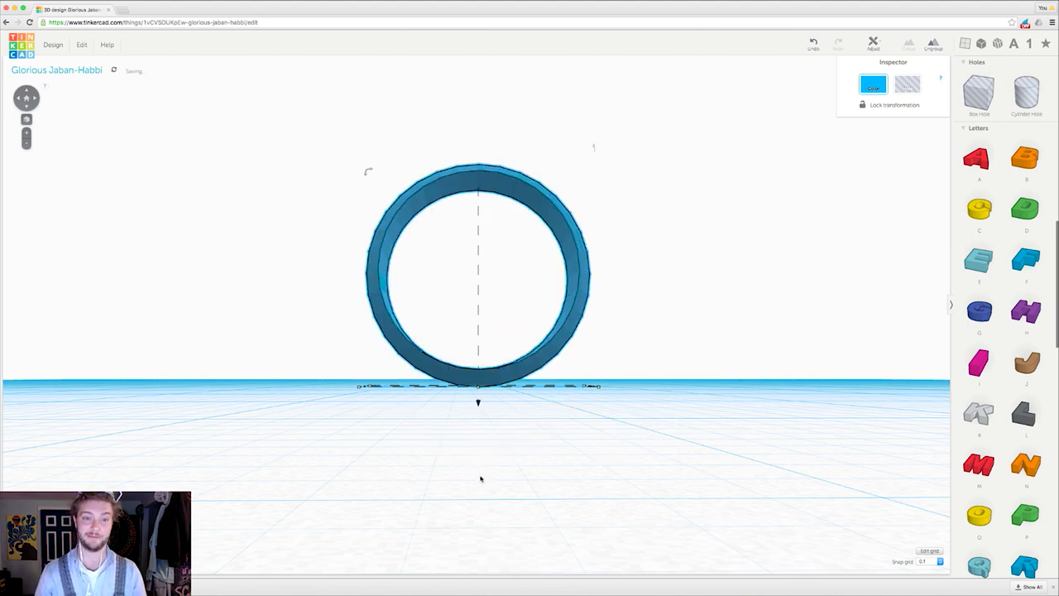
click(805, 45)
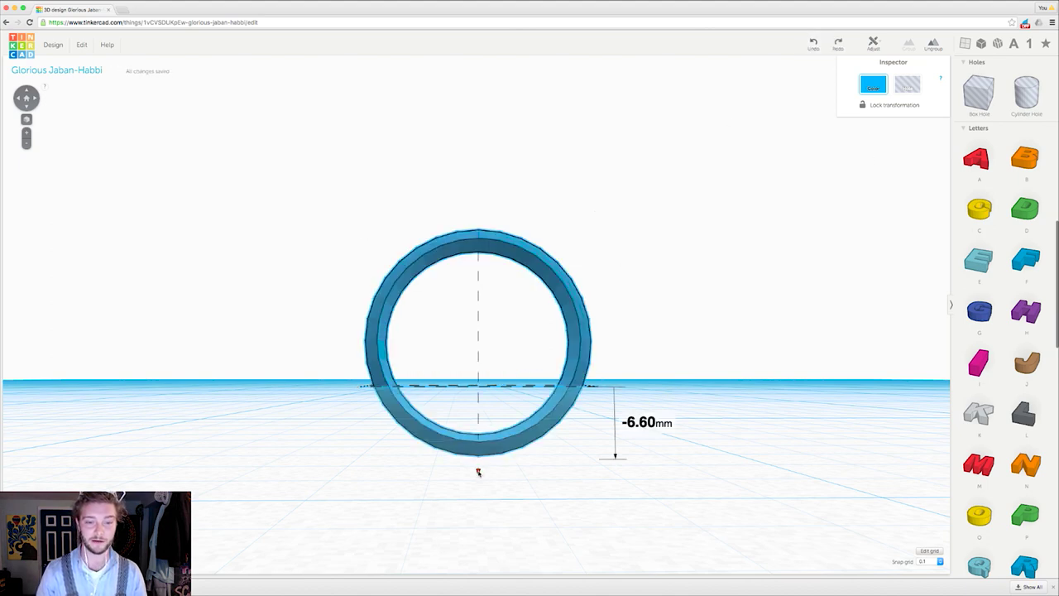
mouse_move(478, 471)
mouse_down()
mouse_move(480, 387)
mouse_move(478, 479)
mouse_up()
key(d)
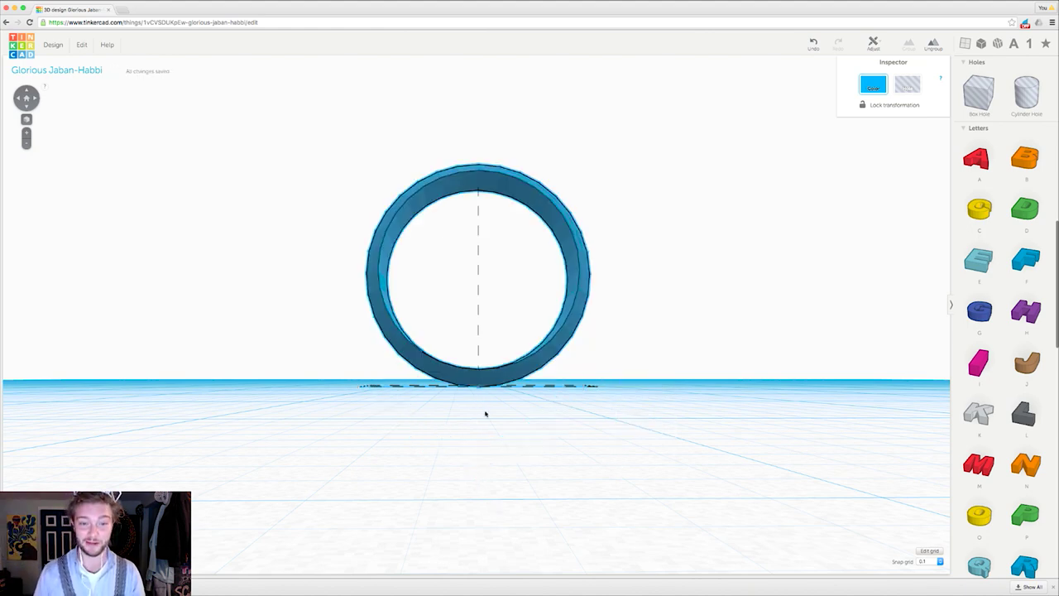
Step: Drag a brown letter J from the Letters shapes onto the workplane in front of the blue ring
right_drag(485, 414, 918, 189)
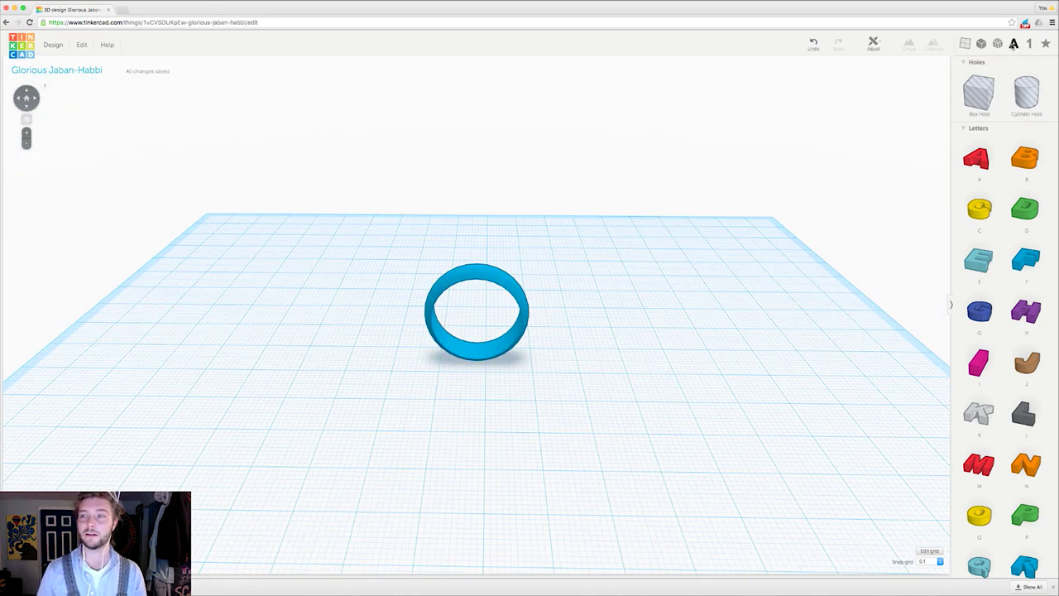
click(1012, 44)
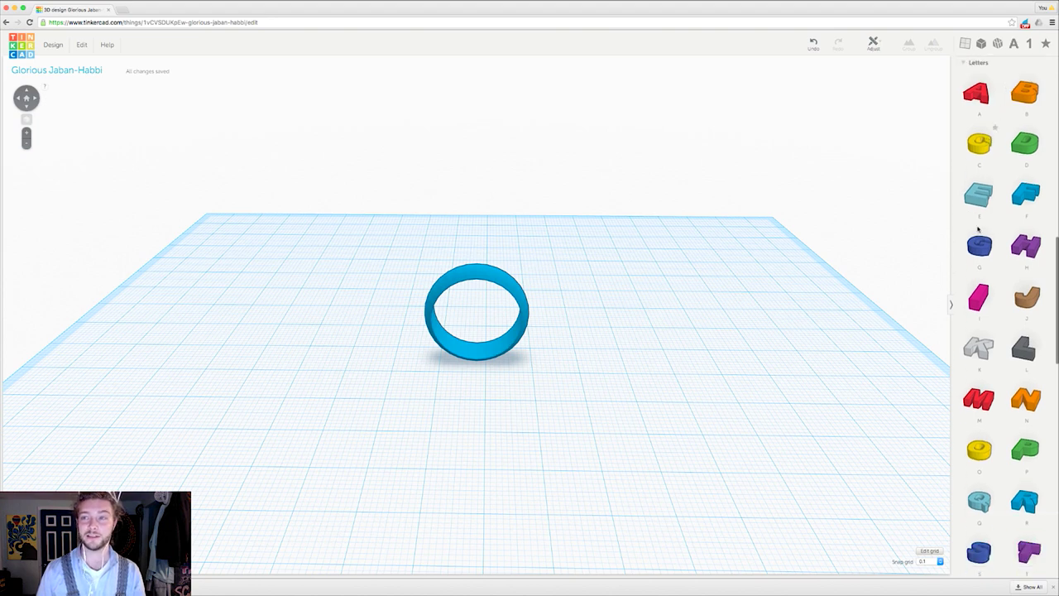
scroll(978, 229, down, 2)
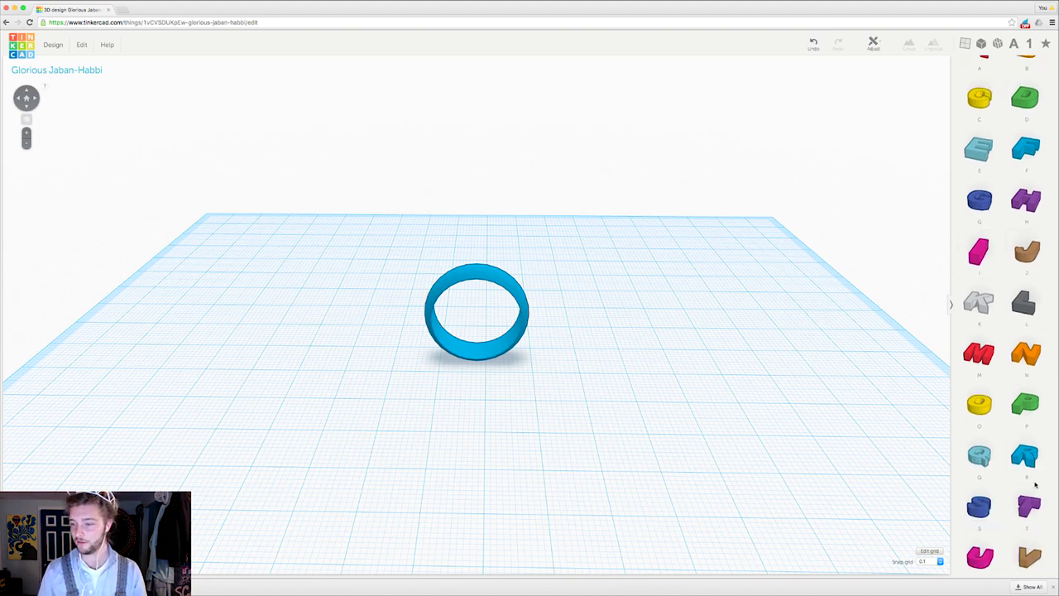
scroll(1035, 484, down, 2)
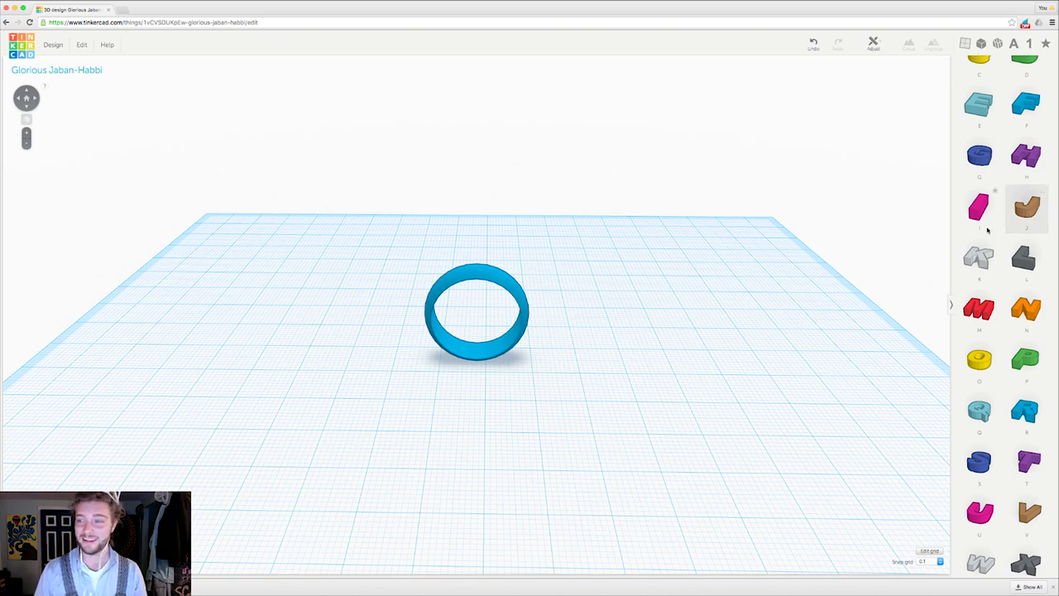
drag(987, 230, 525, 406)
right_drag(605, 383, 661, 397)
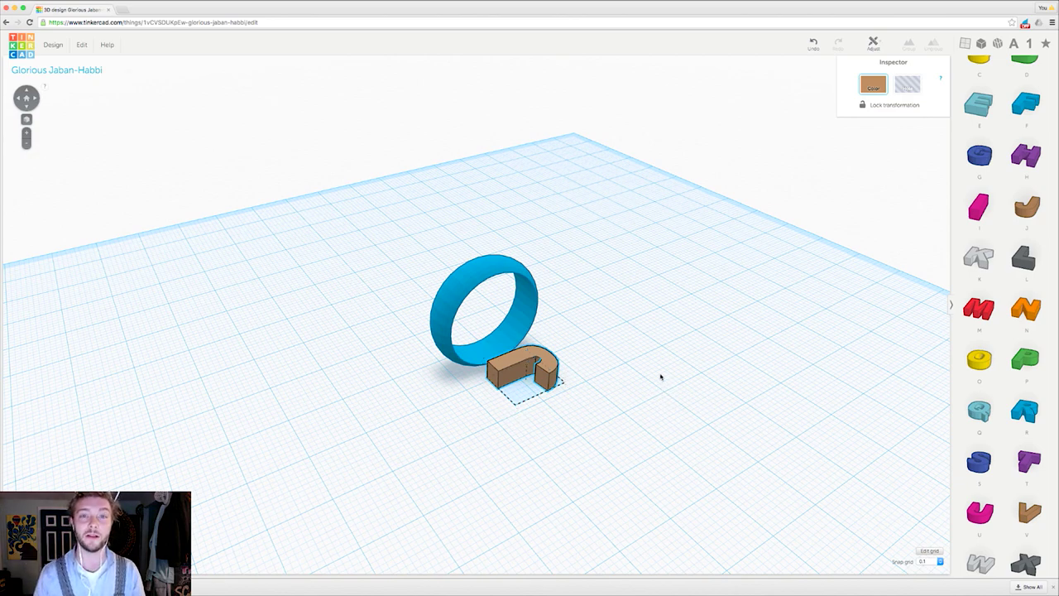
right_drag(662, 378, 589, 418)
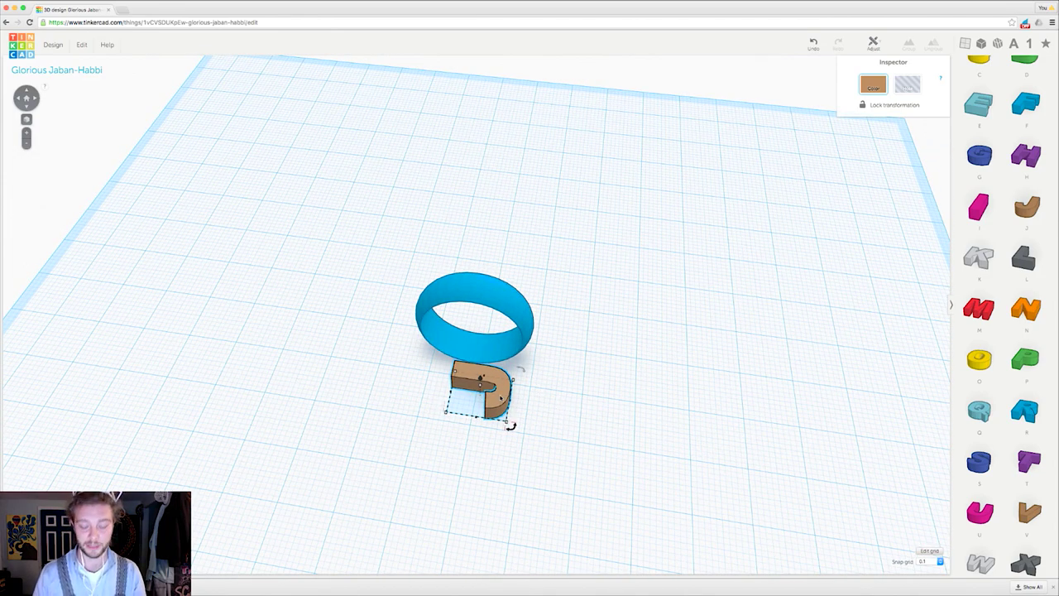
Step: Delete the letter J and drop a Workplane helper onto the top of the blue ring
click(501, 398)
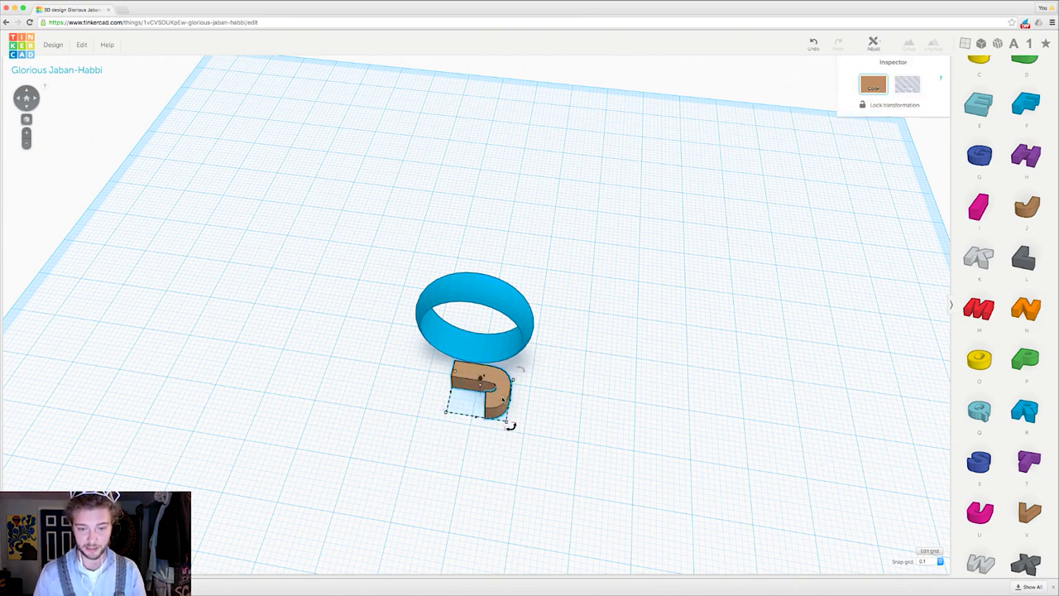
key(Delete)
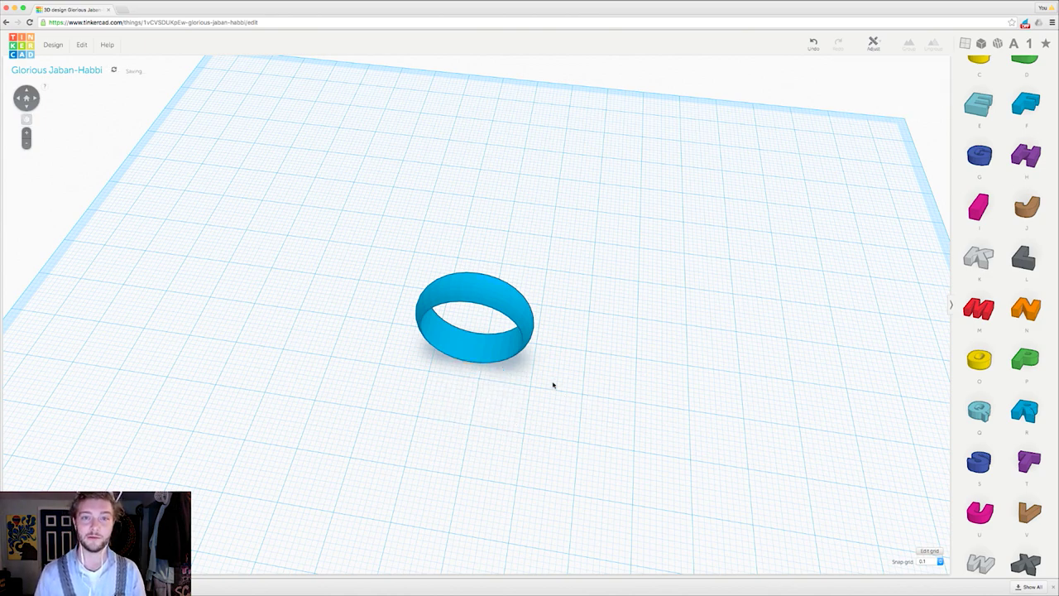
mouse_move(693, 288)
right_down()
mouse_move(643, 295)
mouse_move(719, 273)
mouse_move(673, 314)
mouse_move(705, 303)
right_up()
click(965, 43)
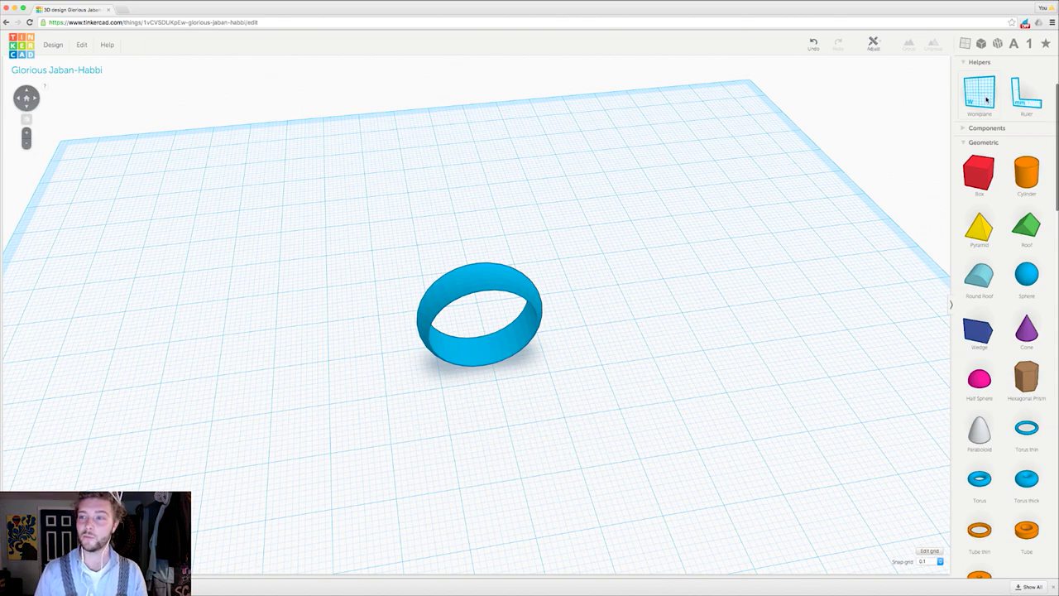
drag(986, 99, 462, 205)
scroll(475, 282, up, 5)
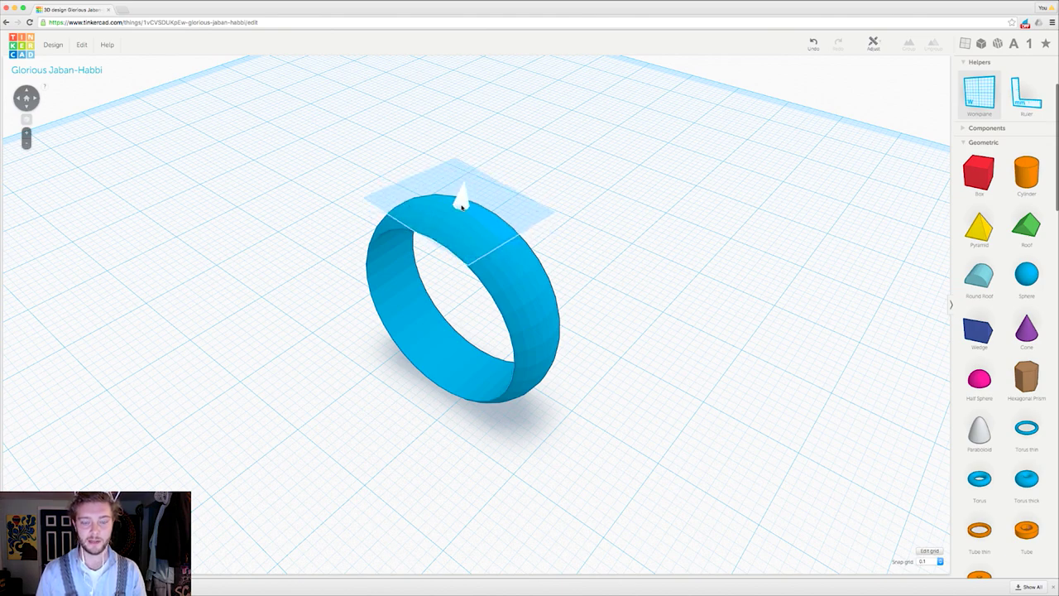
click(461, 205)
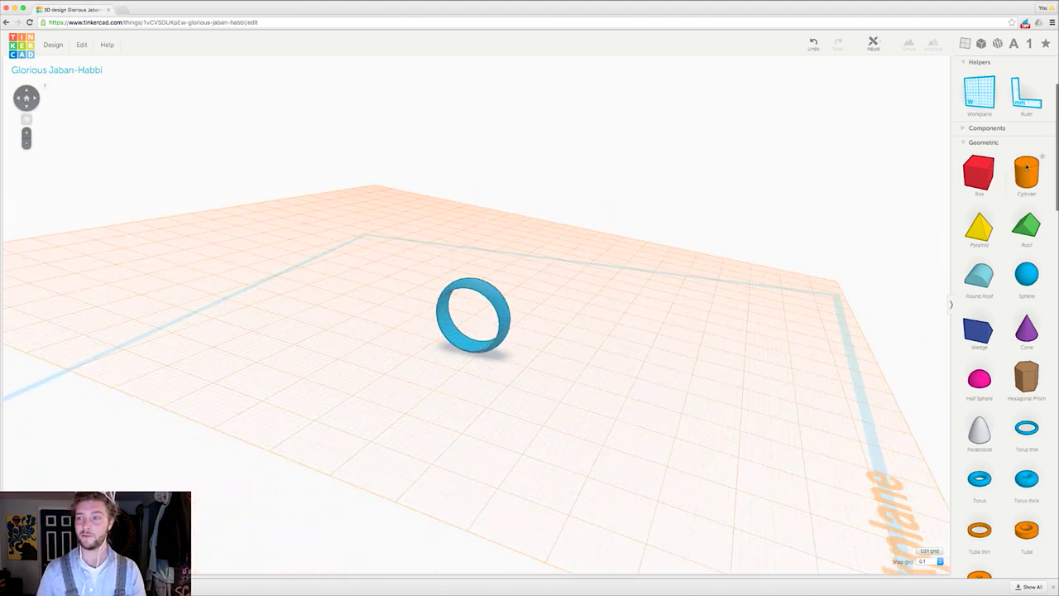
Step: Drop a brown letter J from Letters onto the top of the blue ring
click(1014, 43)
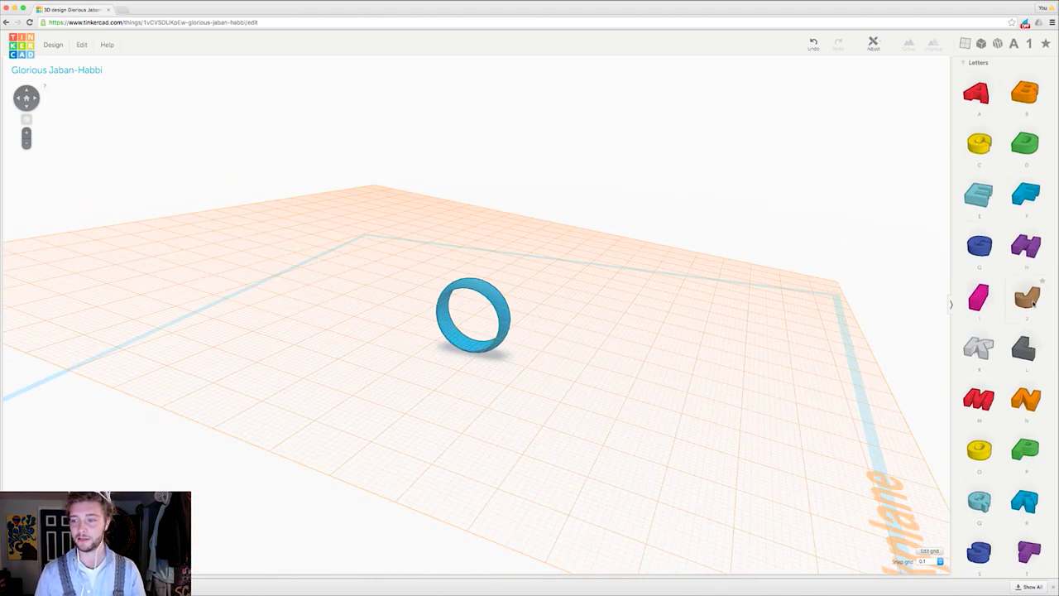
drag(1031, 302, 500, 301)
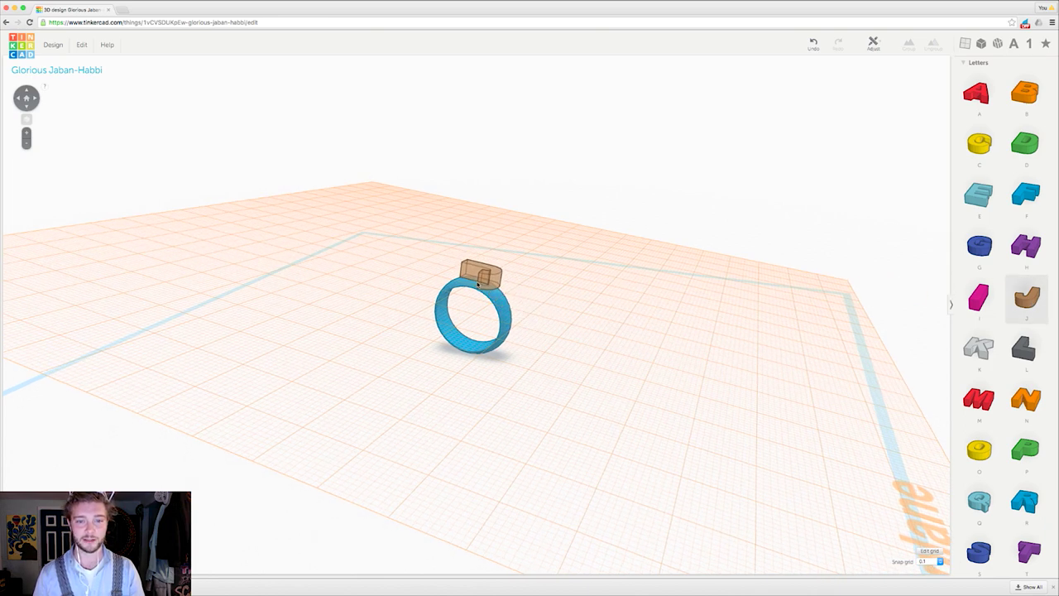
mouse_move(476, 282)
right_down()
mouse_move(480, 255)
mouse_move(523, 269)
mouse_move(488, 293)
right_up()
scroll(488, 293, up, 5)
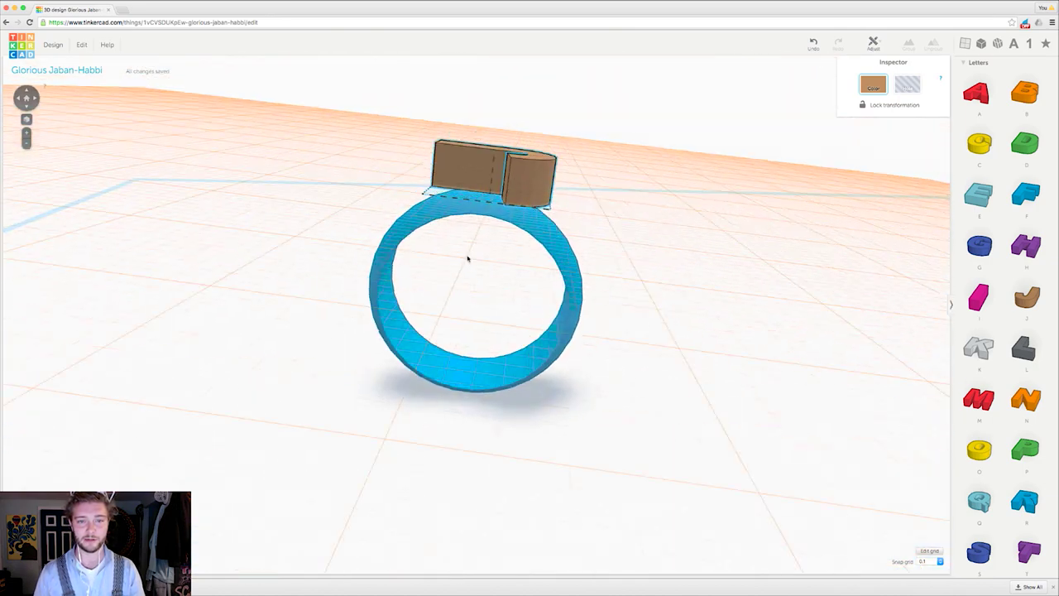
right_drag(468, 259, 629, 260)
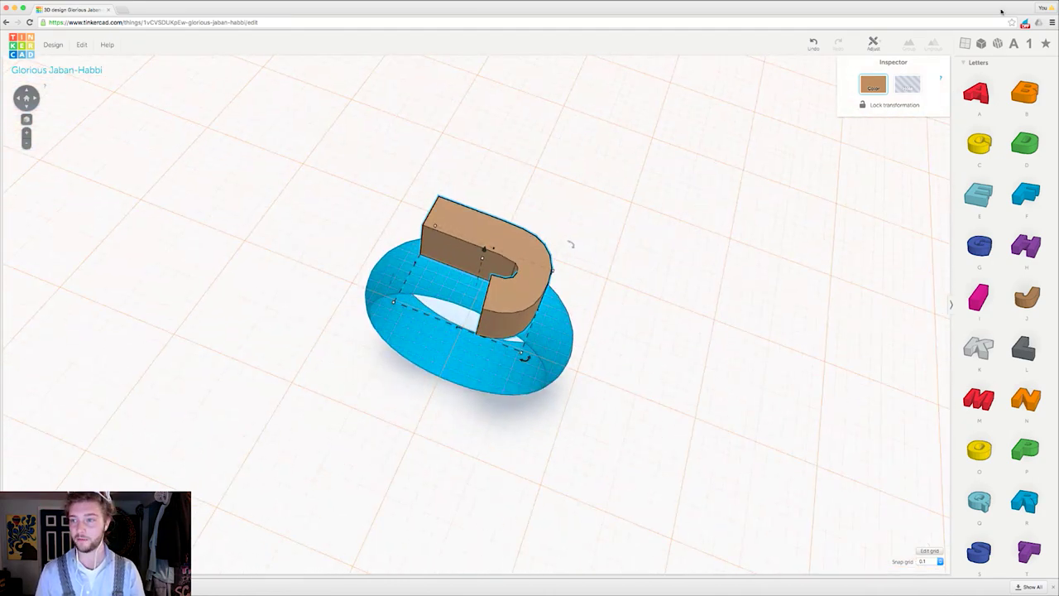
Step: Reset the workplane to the default ground grid with the Workplane (W) tool
click(965, 44)
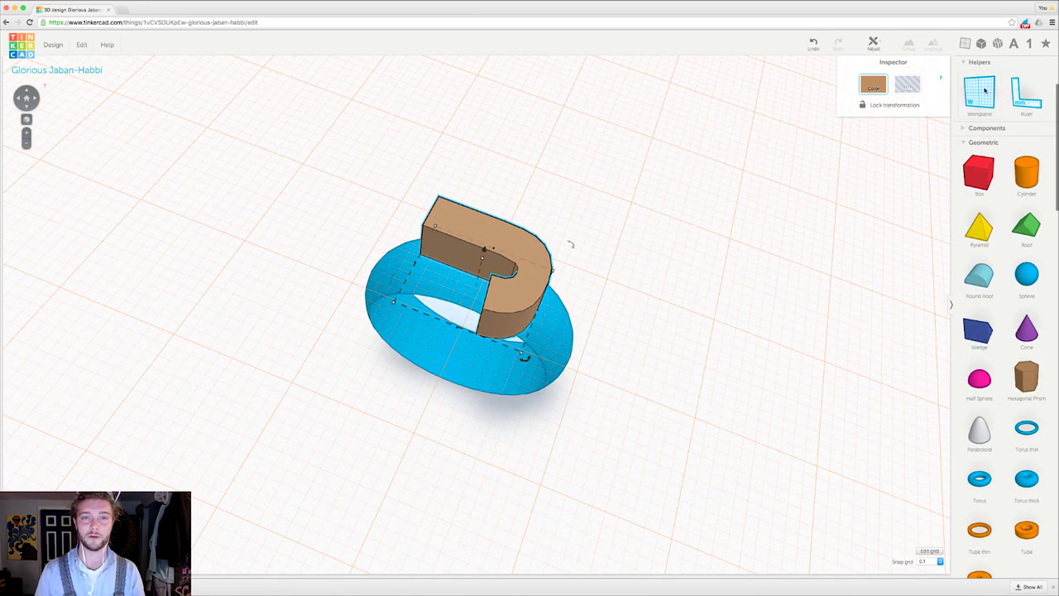
key(w)
click(726, 176)
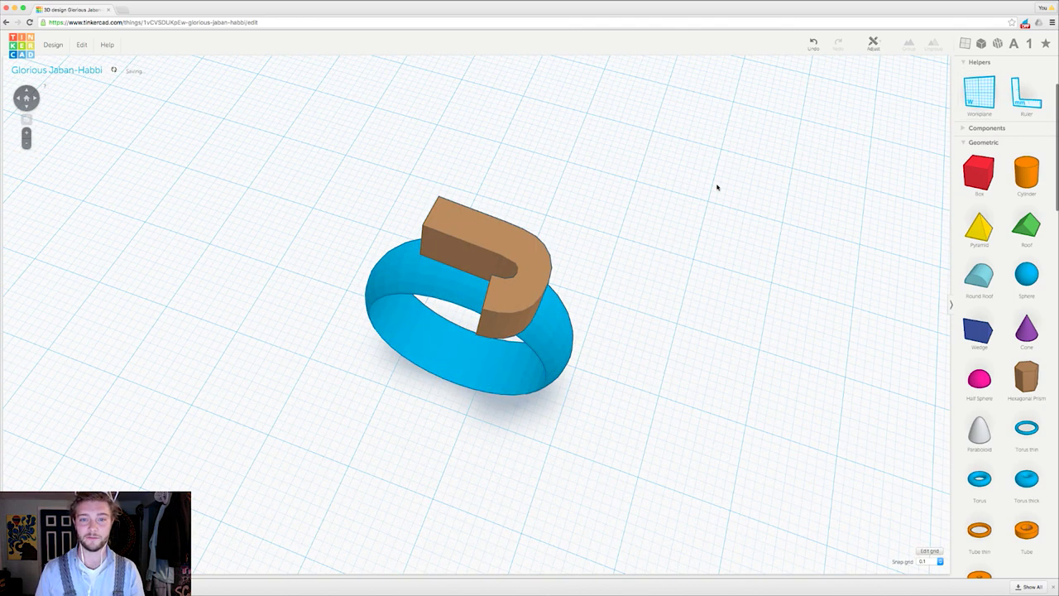
right_drag(676, 237, 494, 261)
Step: Rotate the J 90° and reposition it over the top of the ring
click(500, 266)
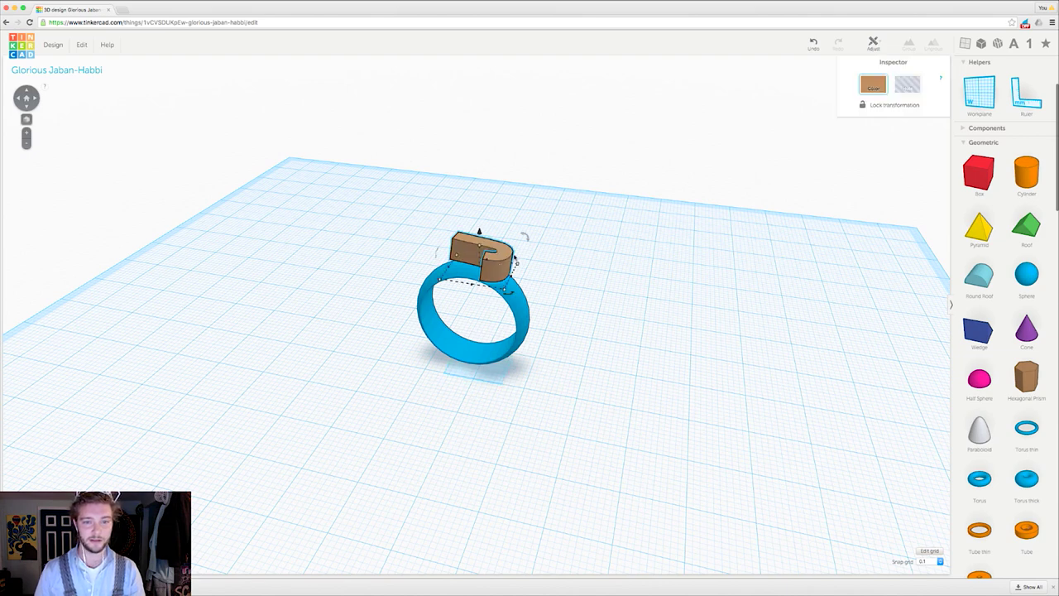
drag(511, 295, 445, 320)
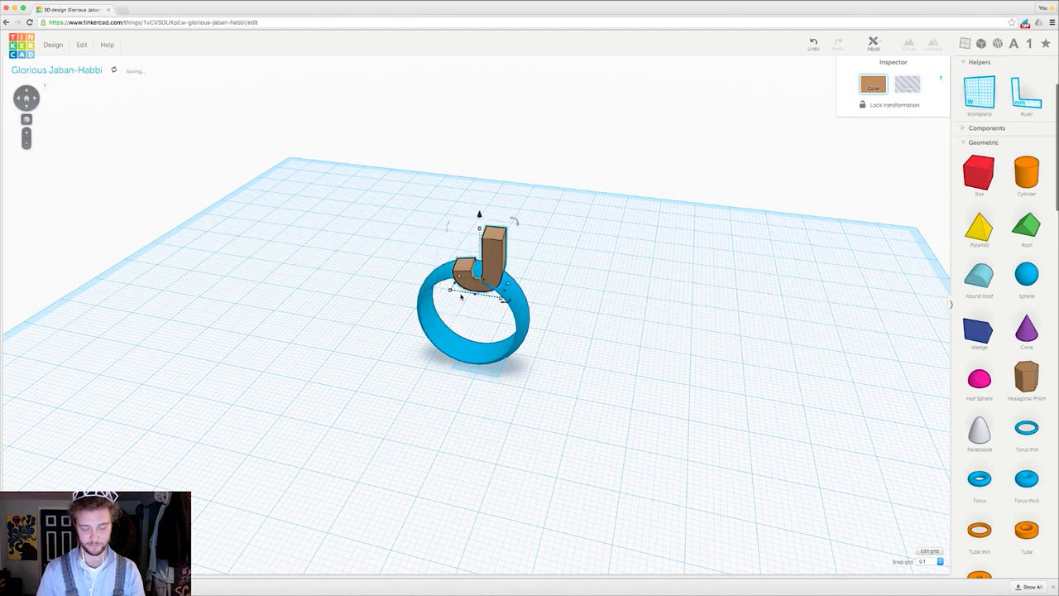
scroll(478, 214, up, 5)
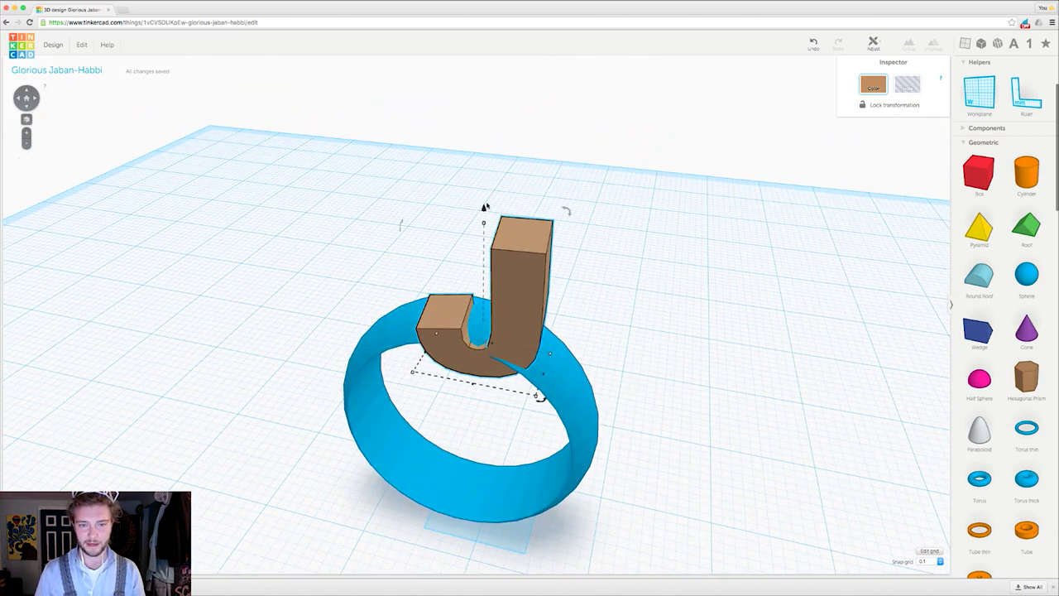
drag(484, 209, 467, 172)
right_drag(504, 373, 363, 243)
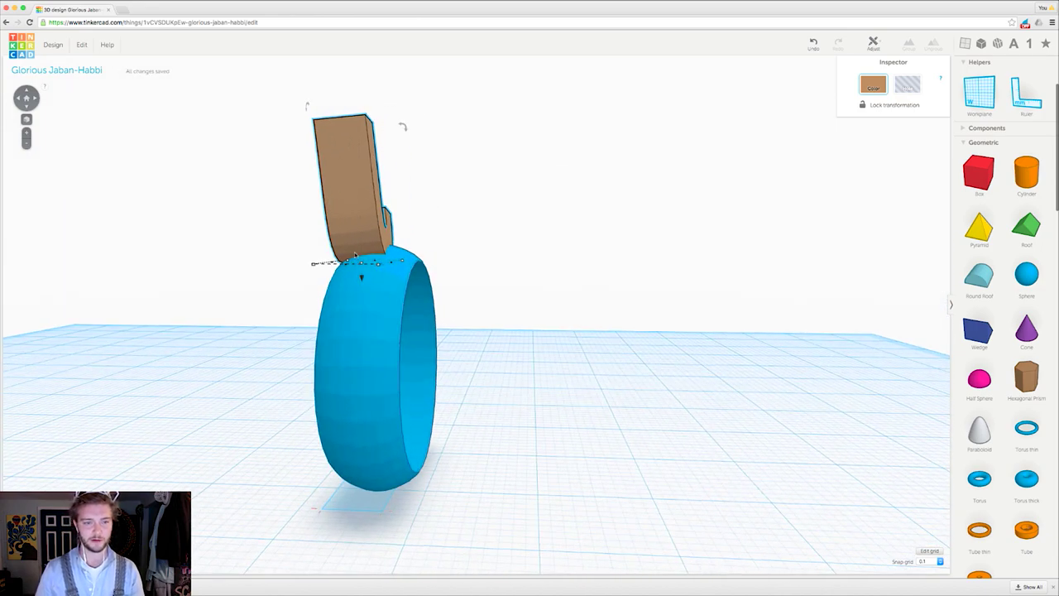
mouse_move(362, 242)
mouse_down()
mouse_move(376, 239)
mouse_move(370, 228)
mouse_up()
right_drag(520, 296, 564, 251)
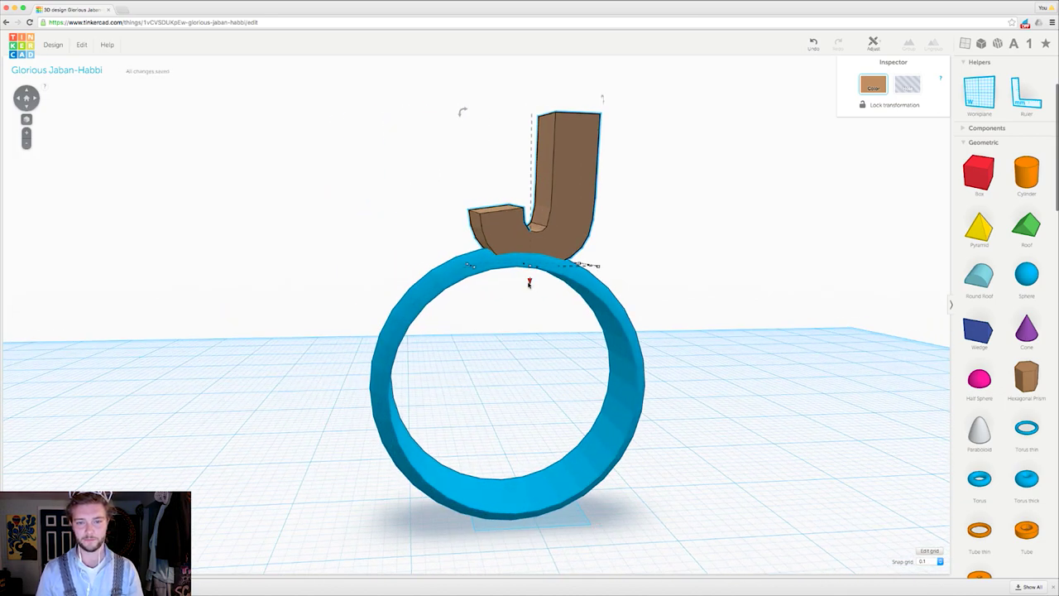
drag(529, 282, 529, 276)
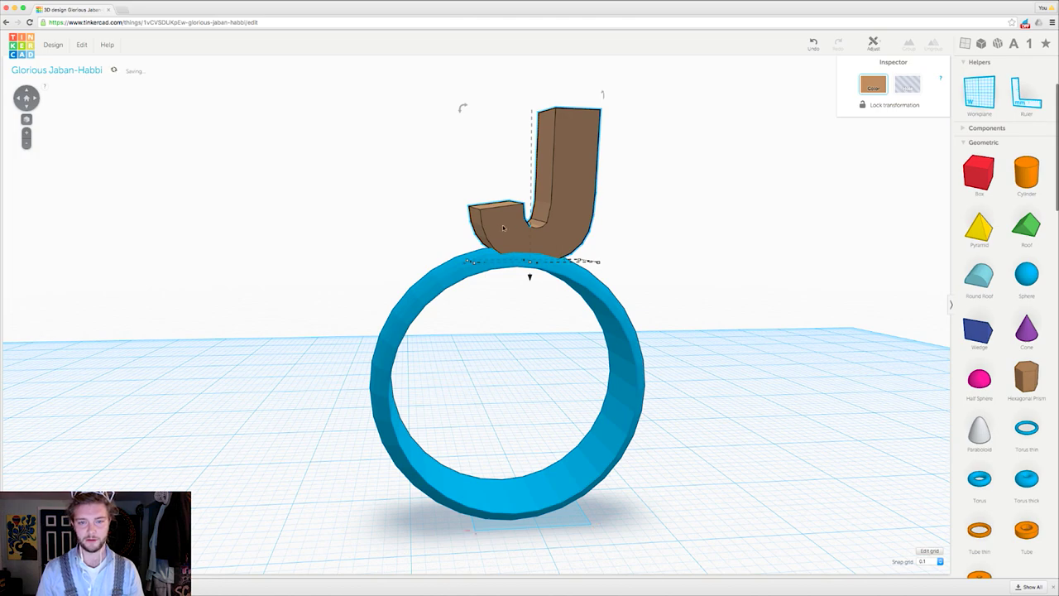
Step: Align the J over the ring, raise it to about 21.20 mm, and tilt it upright
right_drag(529, 246, 601, 362)
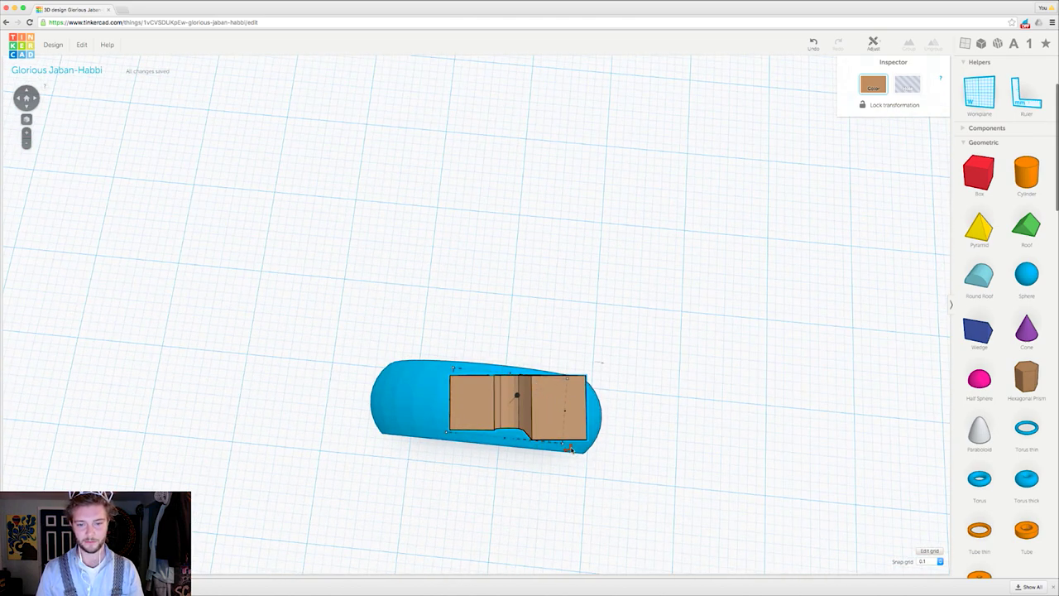
drag(570, 449, 579, 468)
drag(515, 397, 504, 383)
right_drag(509, 340, 499, 235)
drag(501, 269, 499, 260)
right_drag(500, 259, 613, 263)
mouse_move(614, 113)
mouse_move(606, 105)
mouse_down()
mouse_move(603, 88)
mouse_move(615, 92)
mouse_up()
right_drag(524, 246, 442, 219)
scroll(442, 219, down, 5)
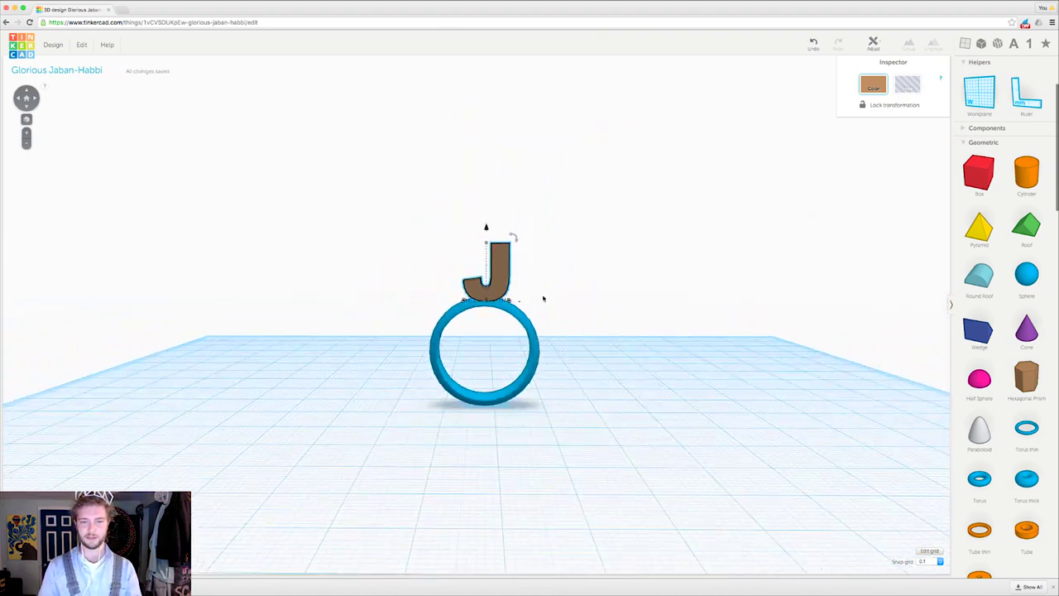
right_drag(437, 358, 518, 383)
Step: Rotate the letter J a quarter turn to -90°
click(504, 317)
right_drag(492, 335, 529, 284)
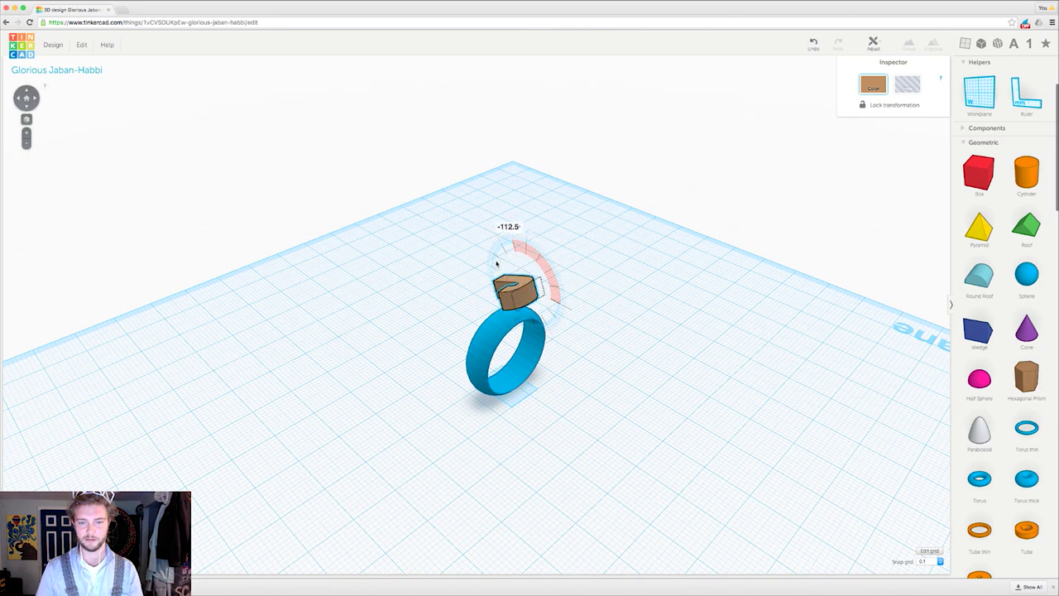
drag(500, 262, 502, 263)
right_drag(501, 263, 506, 199)
right_drag(496, 281, 490, 308)
scroll(497, 298, up, 5)
scroll(510, 259, up, 5)
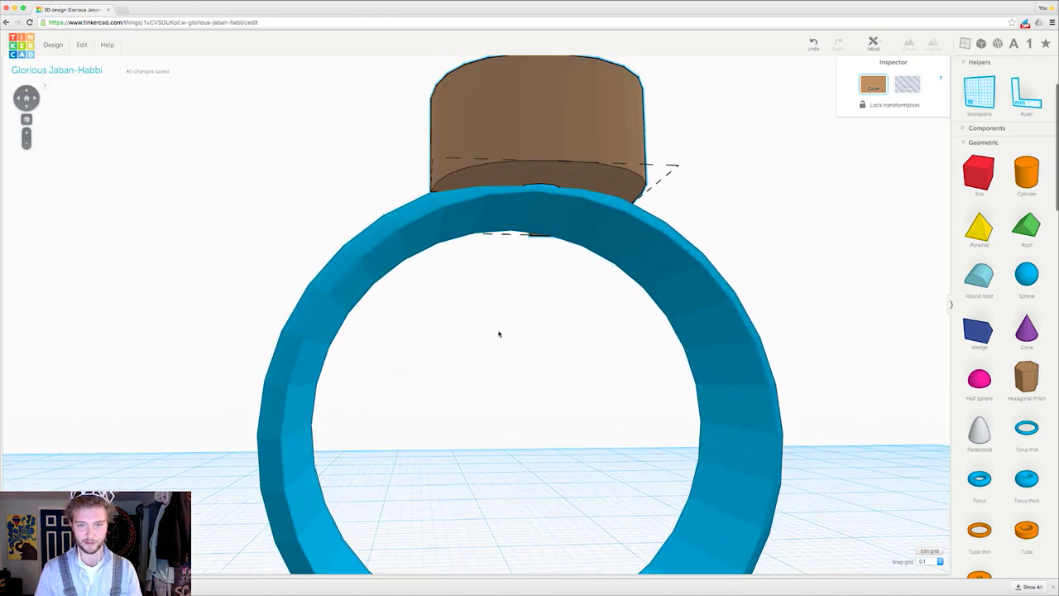
right_drag(376, 261, 520, 360)
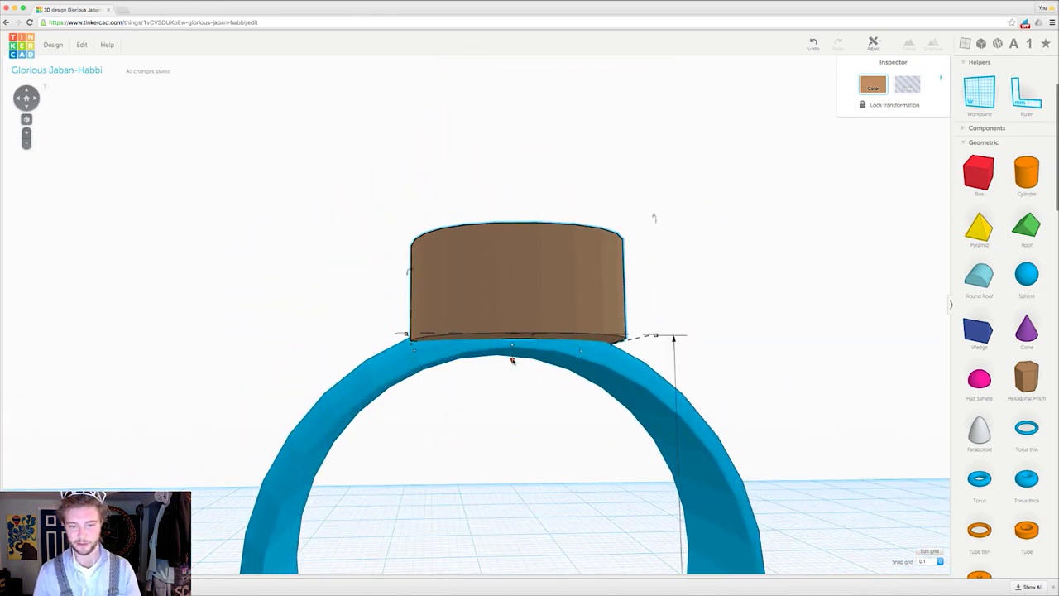
Step: Lower the J to 21.61 mm so its base sits into the ring's top
drag(511, 350, 503, 335)
right_drag(503, 335, 531, 307)
scroll(494, 345, down, 5)
scroll(501, 301, up, 5)
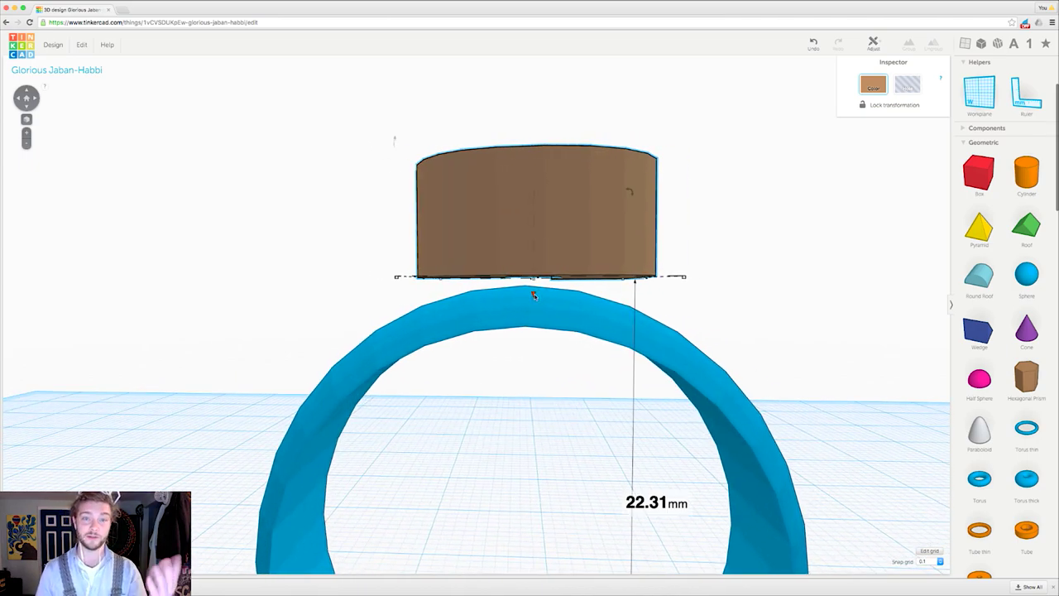
drag(534, 296, 532, 313)
right_drag(532, 314, 513, 374)
scroll(433, 270, down, 5)
scroll(523, 317, down, 5)
scroll(478, 332, up, 8)
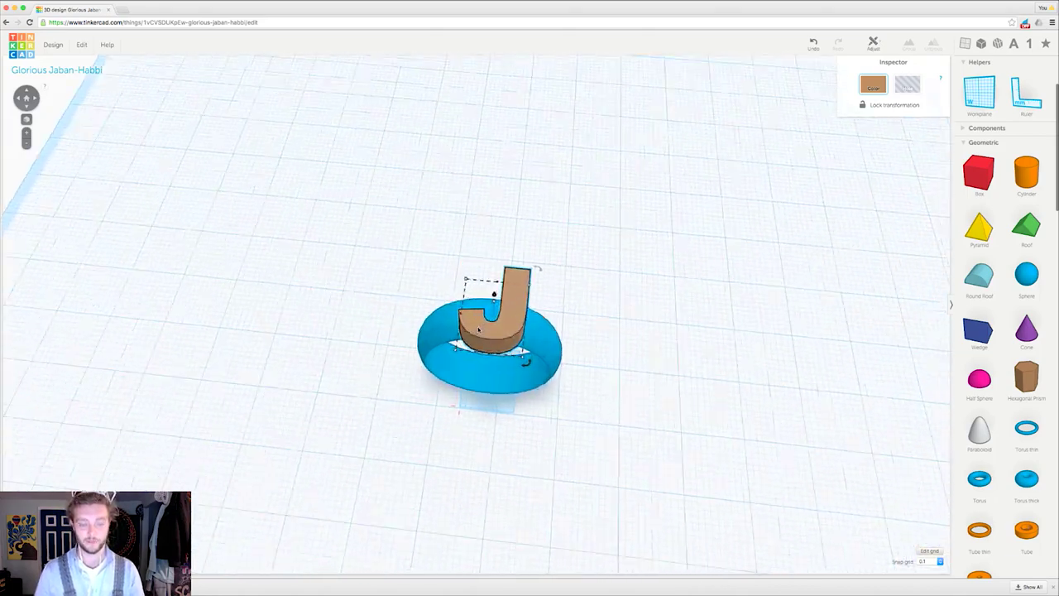
right_drag(477, 332, 827, 248)
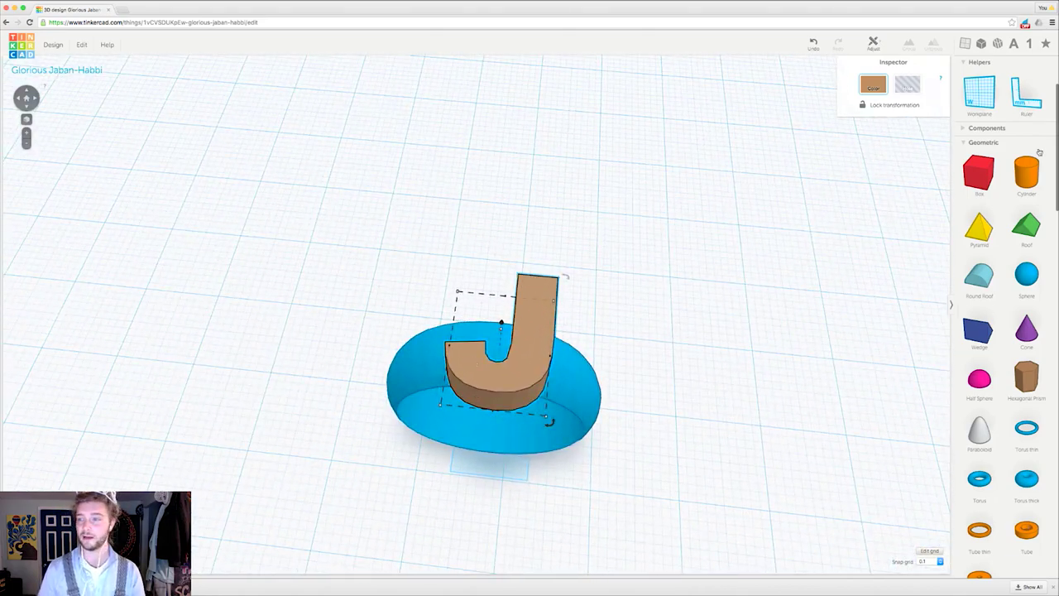
scroll(1026, 333, down, 15)
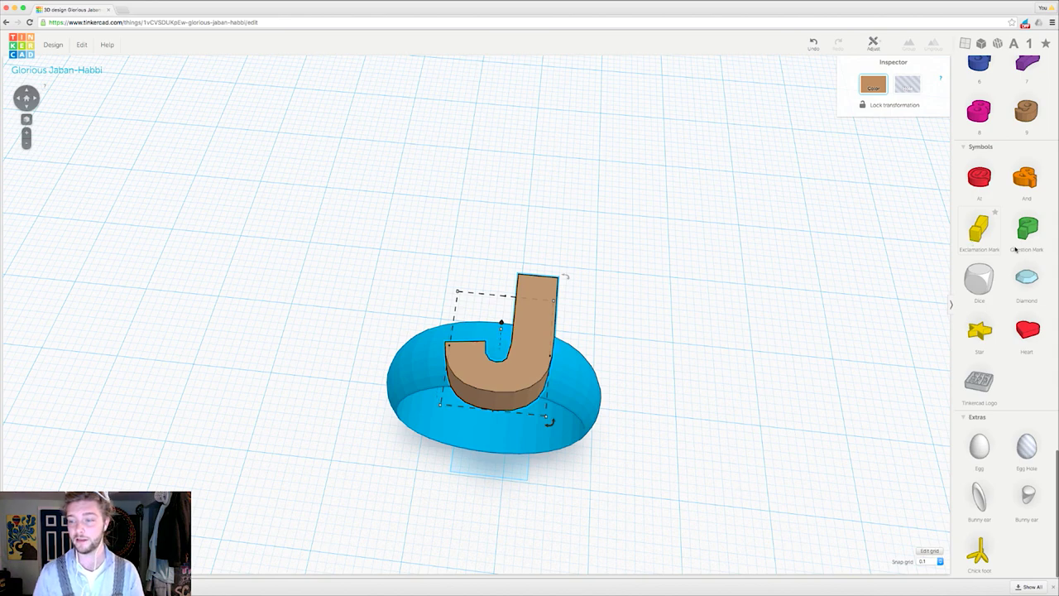
scroll(1006, 270, up, 12)
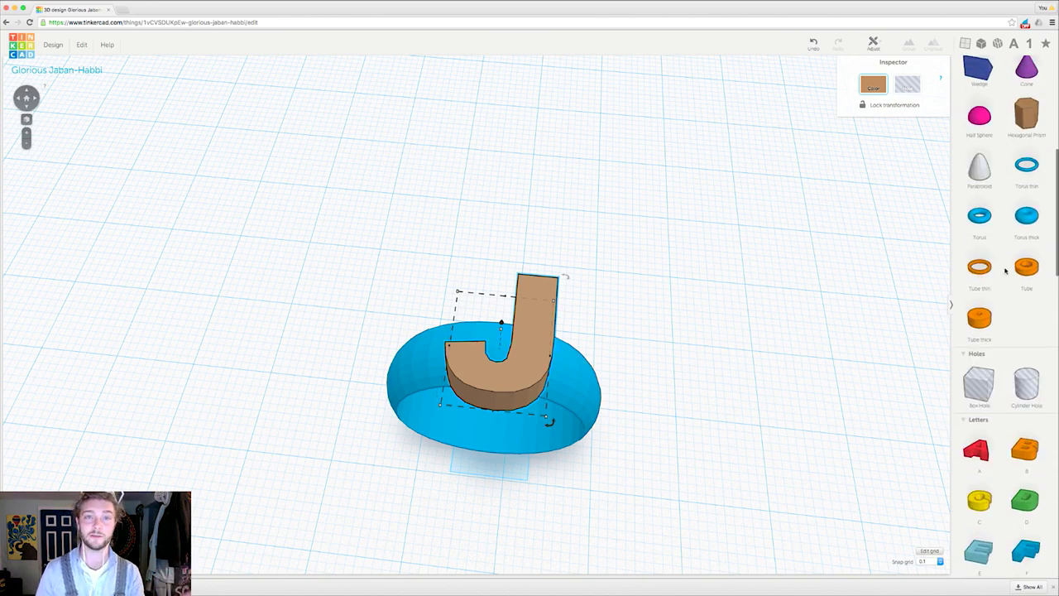
scroll(1001, 259, up, 5)
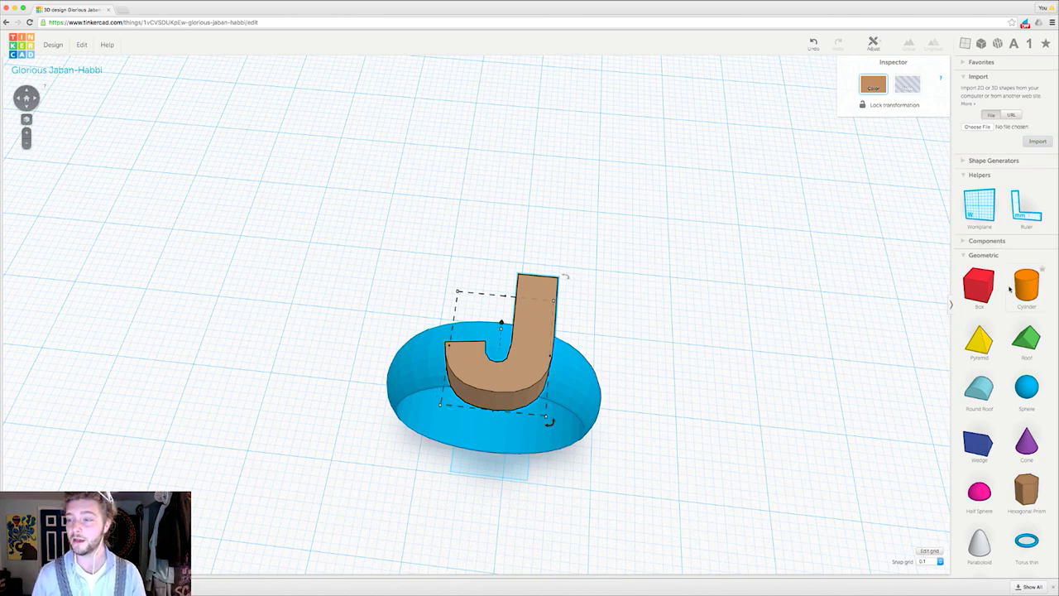
right_drag(596, 394, 573, 423)
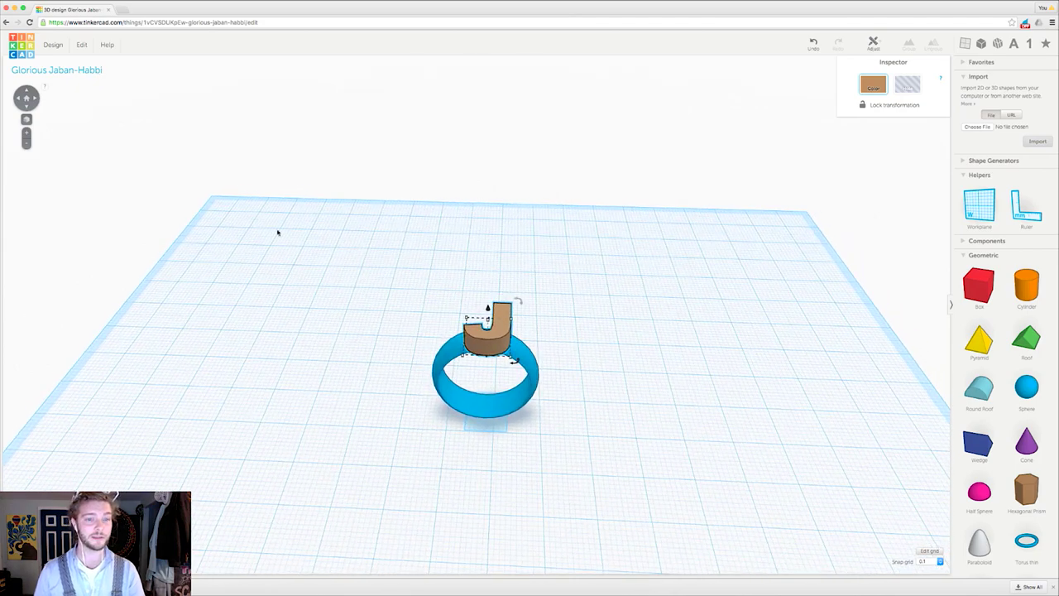
Step: In Design Properties, name the design 'Jwall Ring', set Visibility to Public, and save
scroll(386, 291, up, 10)
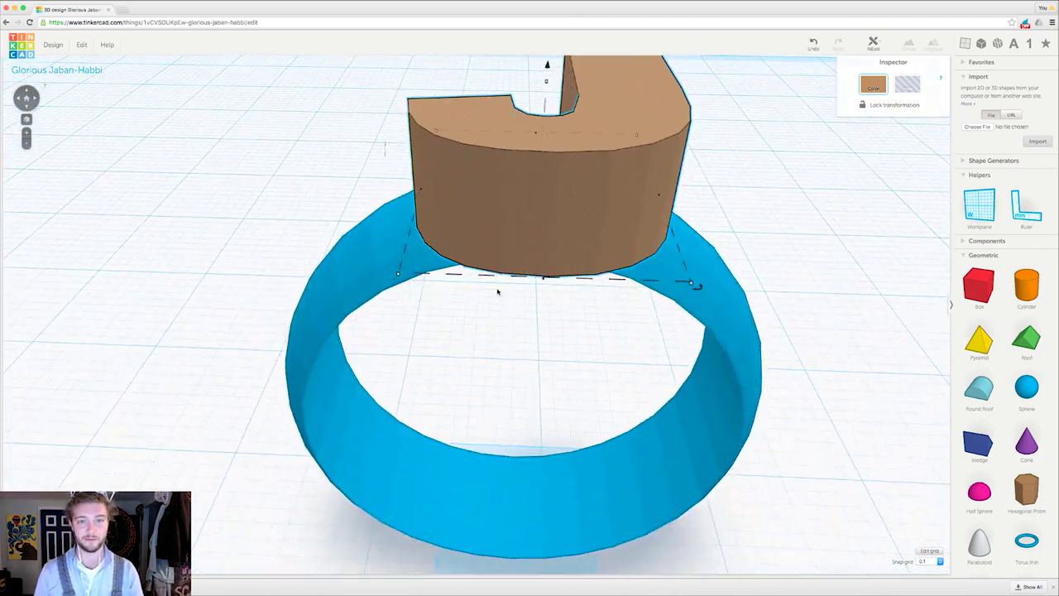
scroll(497, 292, down, 10)
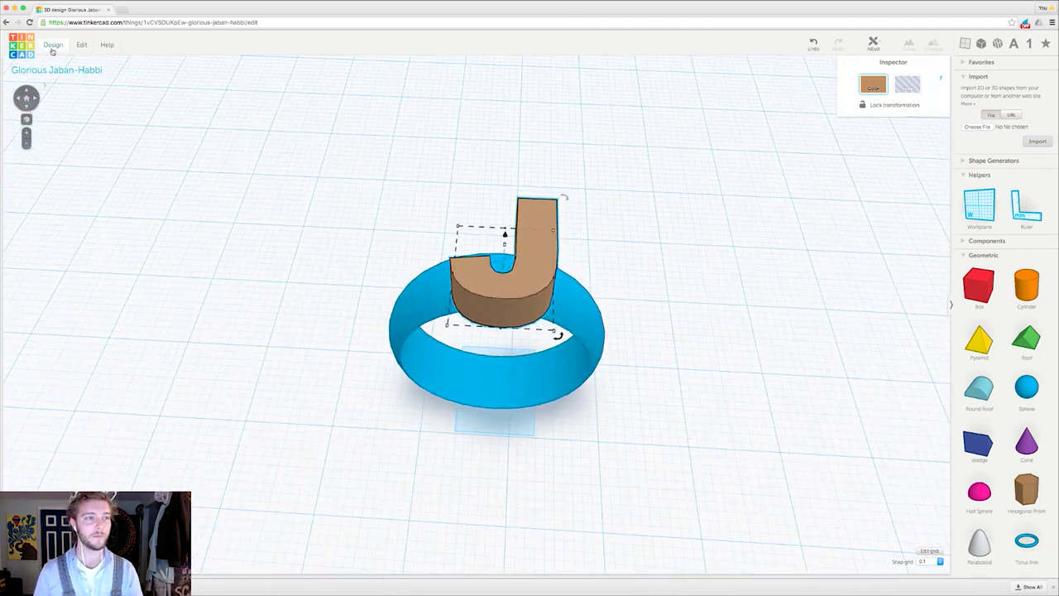
click(54, 45)
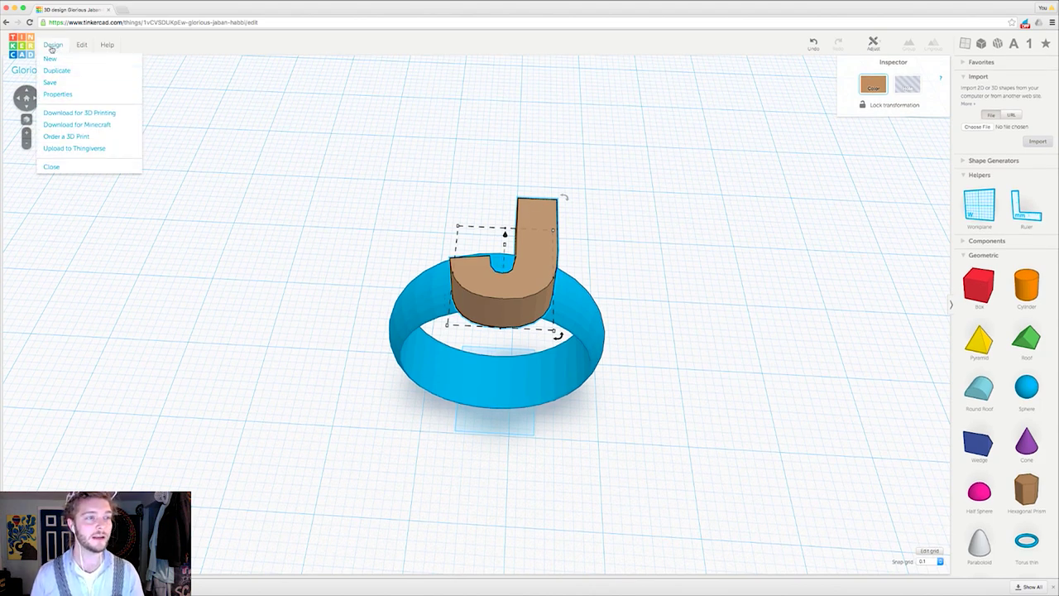
click(56, 95)
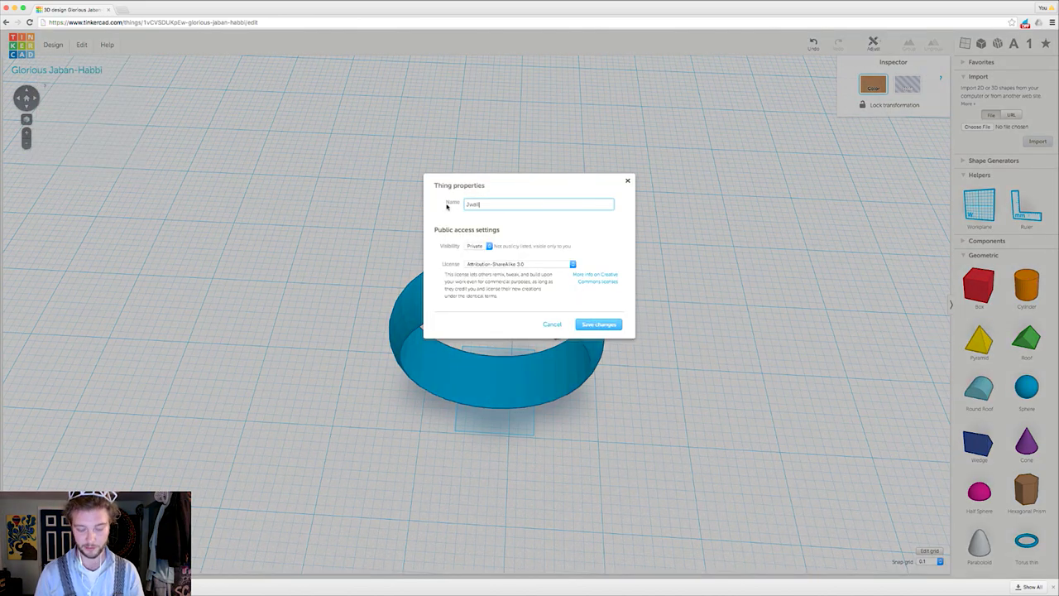
key(Tab)
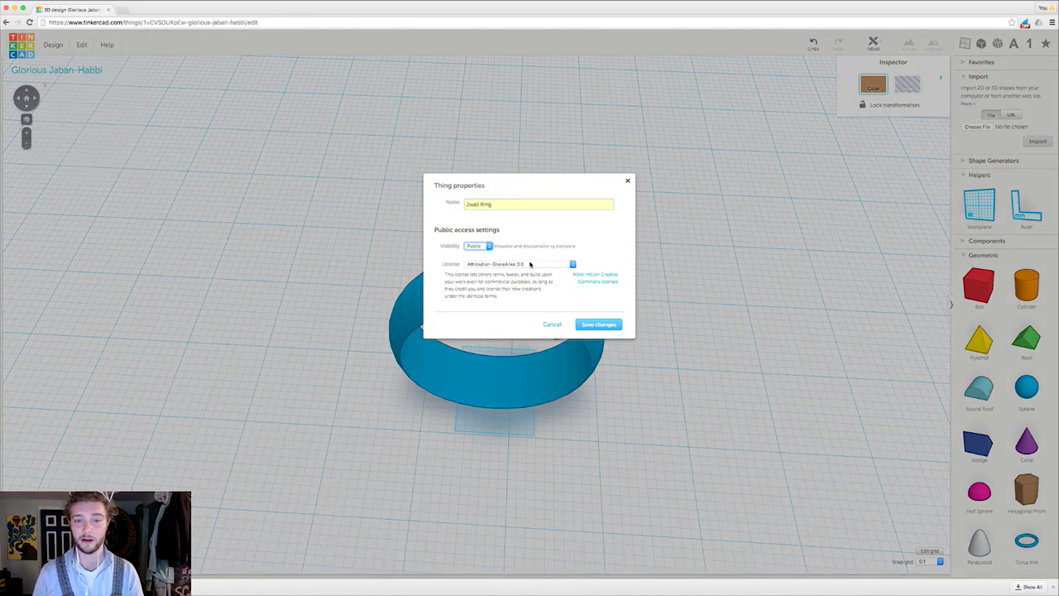
click(609, 326)
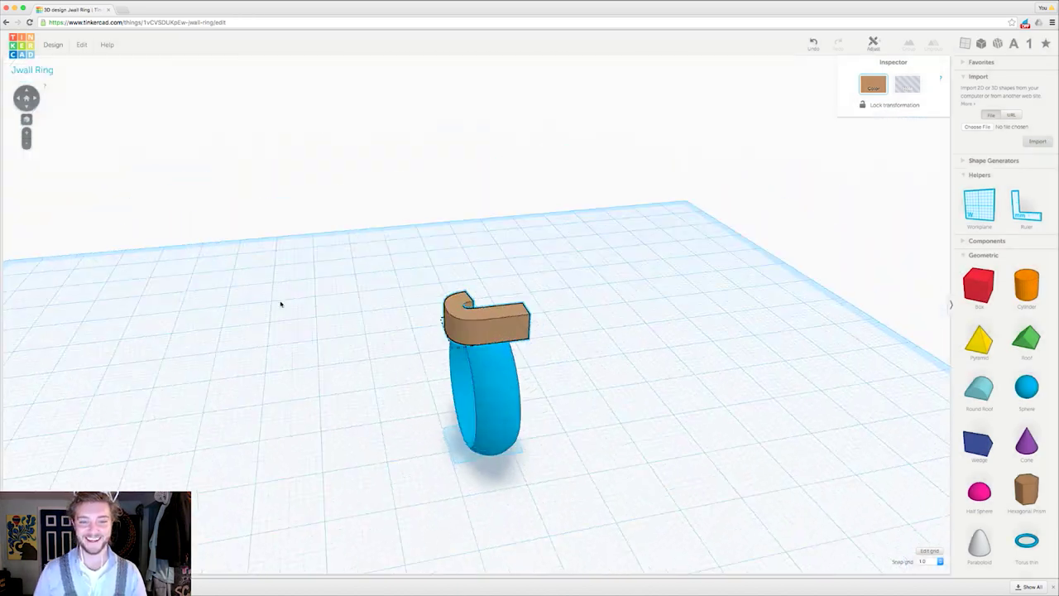
right_drag(279, 303, 502, 372)
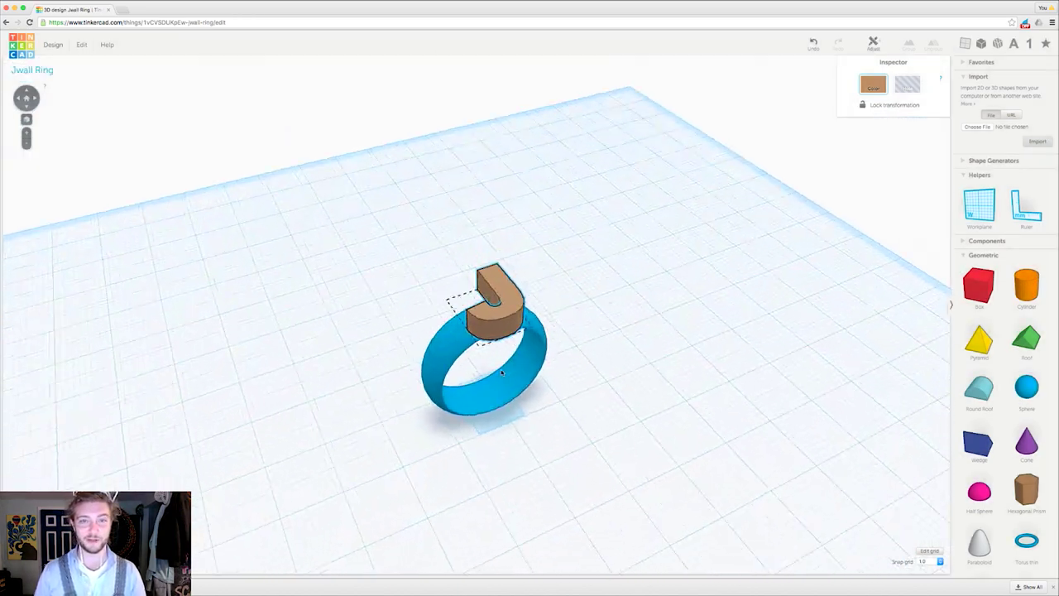
Step: Choose Download for 3D Printing from the Design menu
click(54, 45)
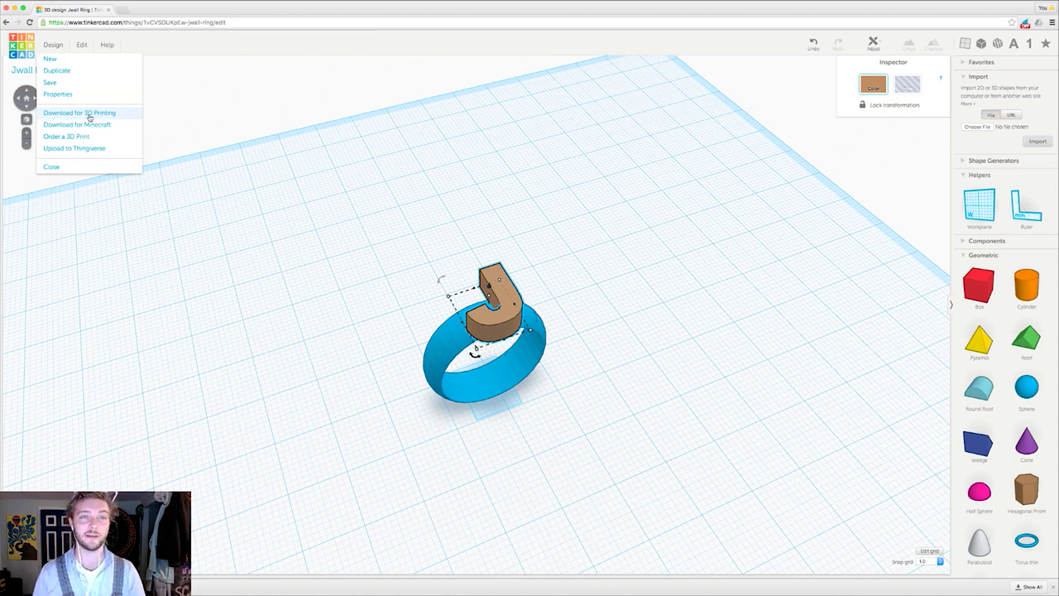
click(64, 113)
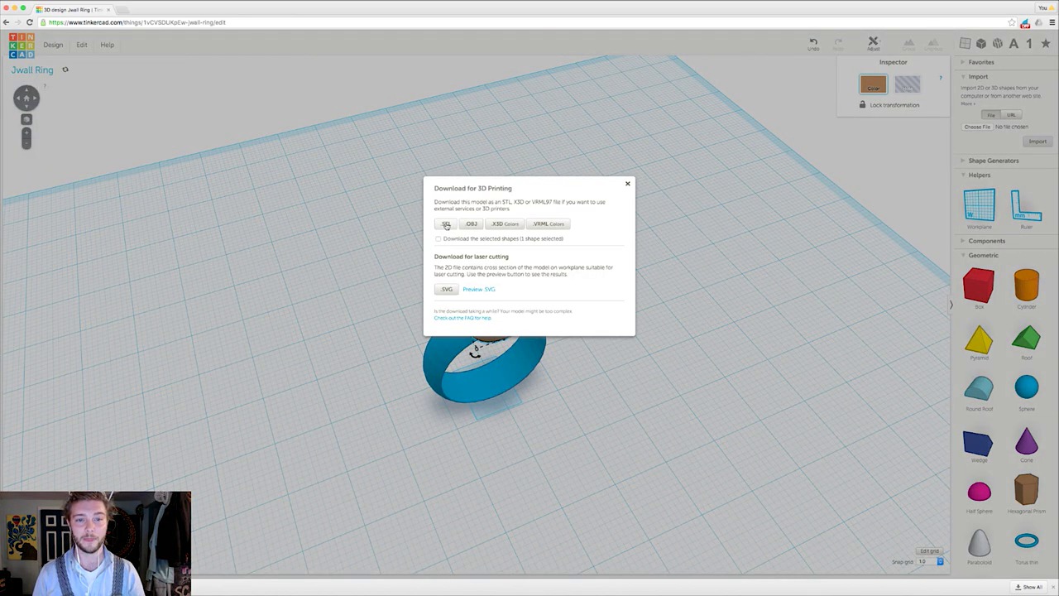